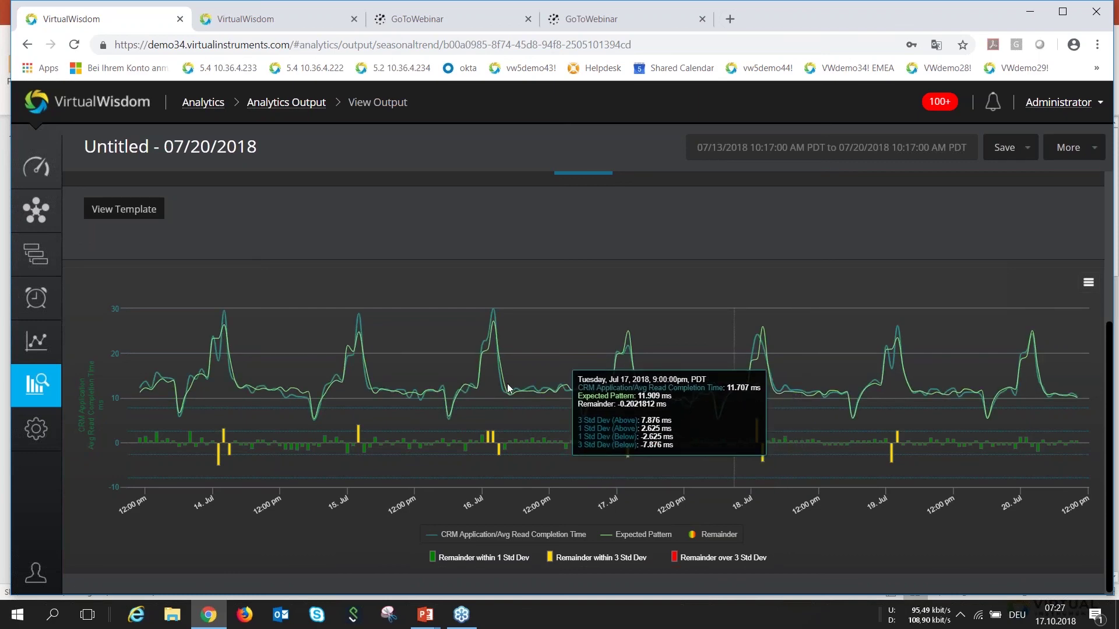
Leave the seasonal trend output and open the saved Event Advisor template for Read Payload Rate from the Analytics overview.
scroll(503, 382, up, 1)
scroll(505, 380, up, 2)
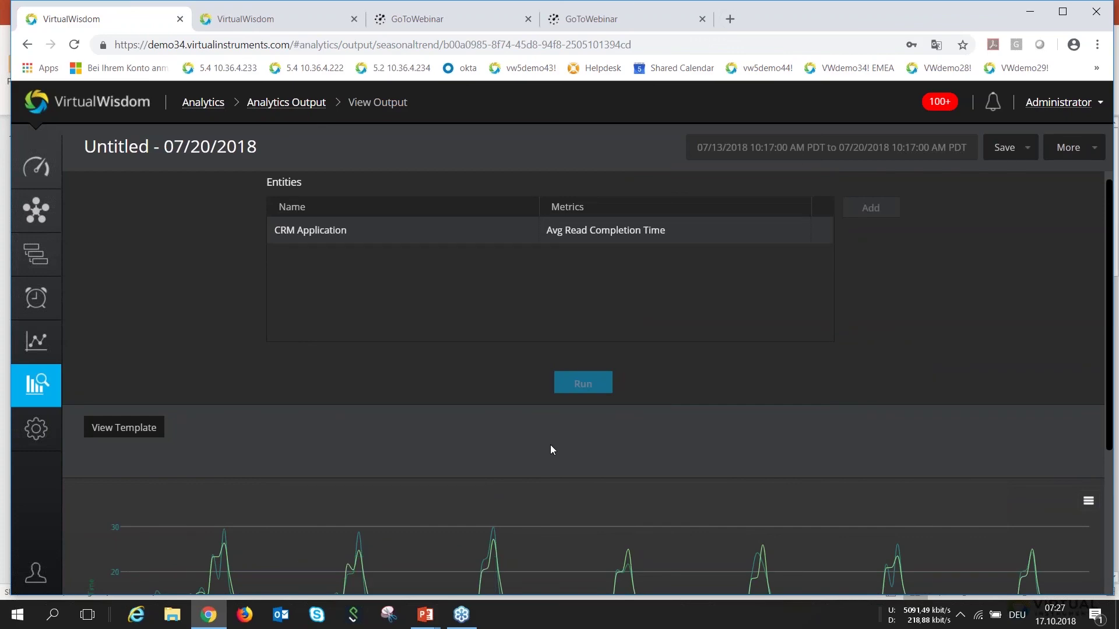
scroll(550, 445, down, 2)
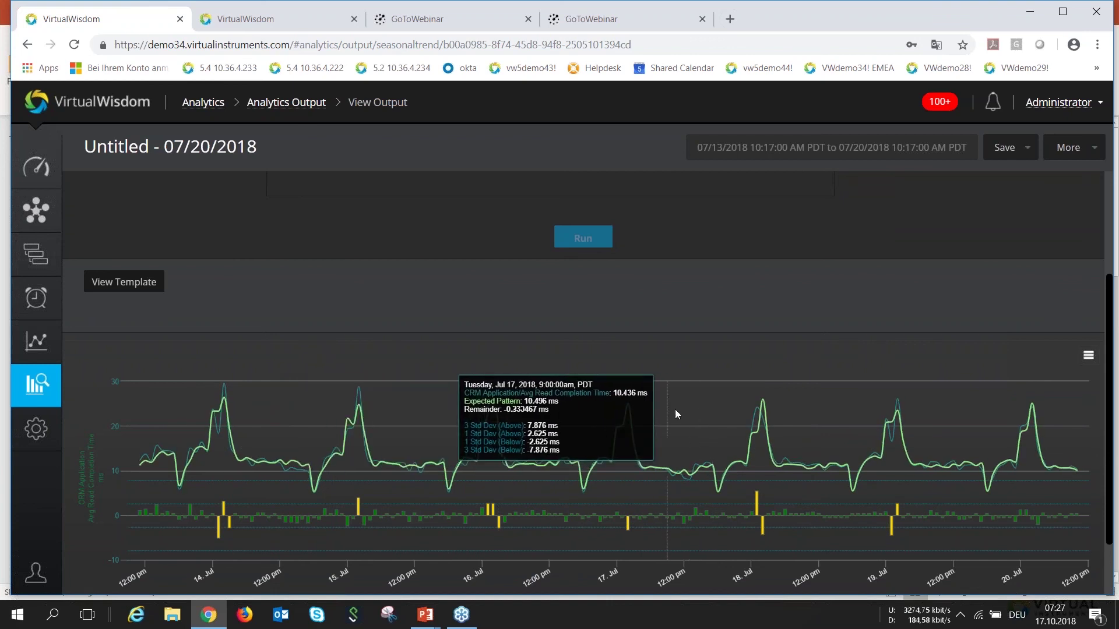
scroll(676, 414, up, 3)
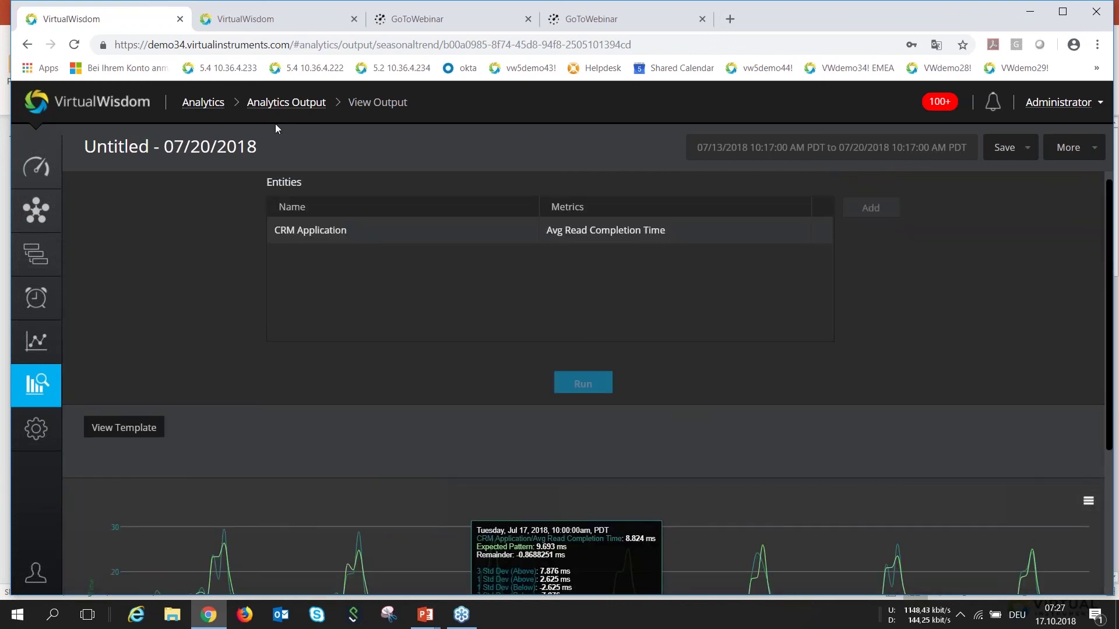
click(211, 104)
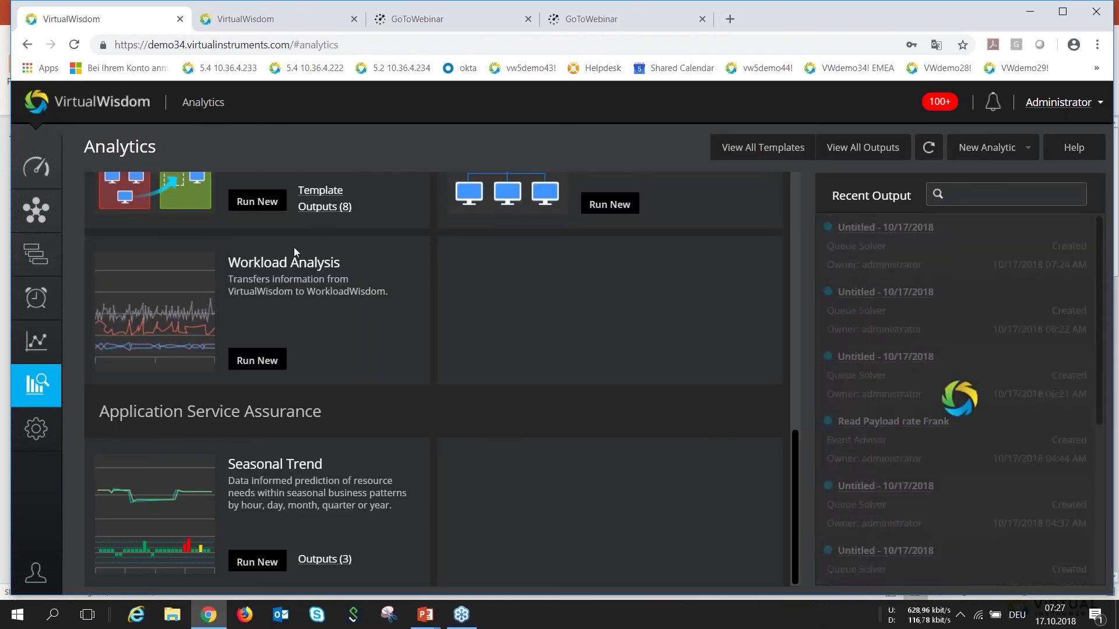
scroll(297, 251, up, 4)
scroll(311, 243, up, 8)
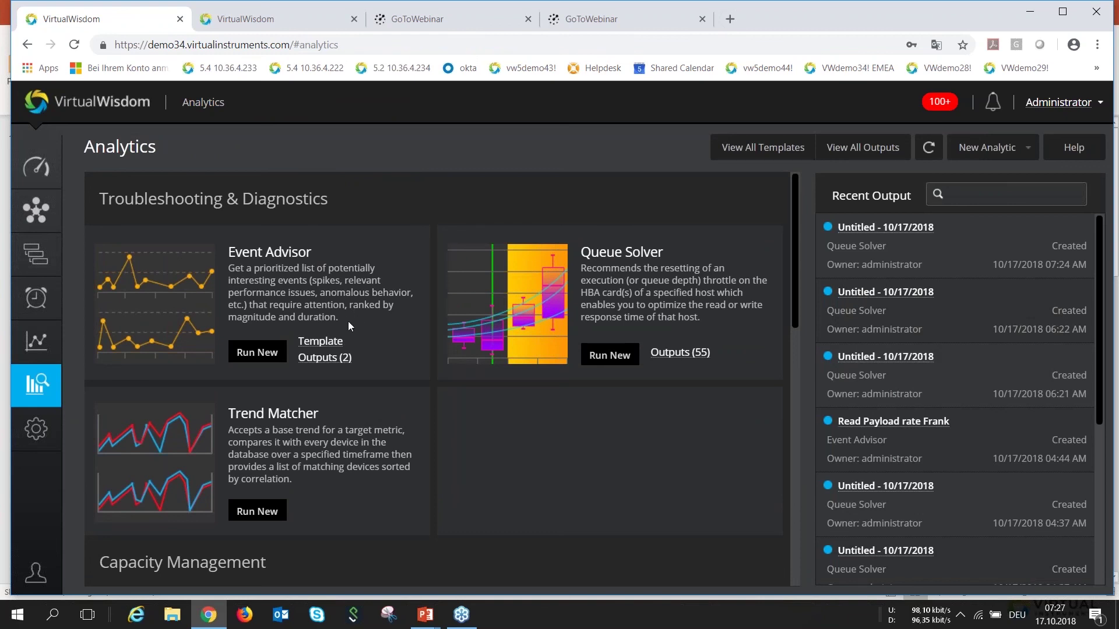
click(329, 341)
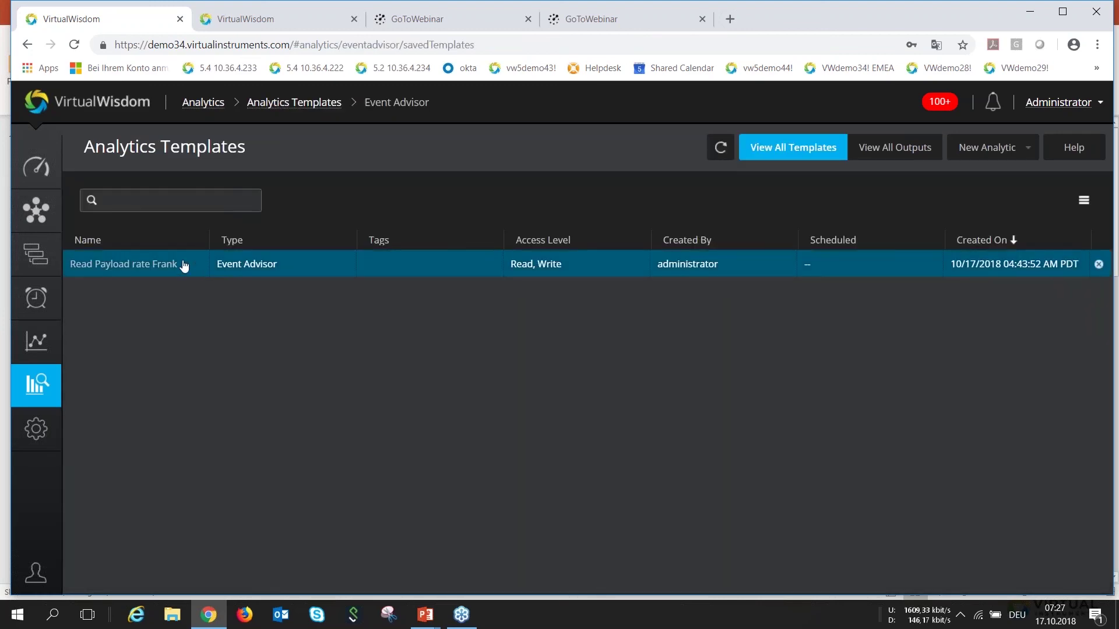
click(173, 266)
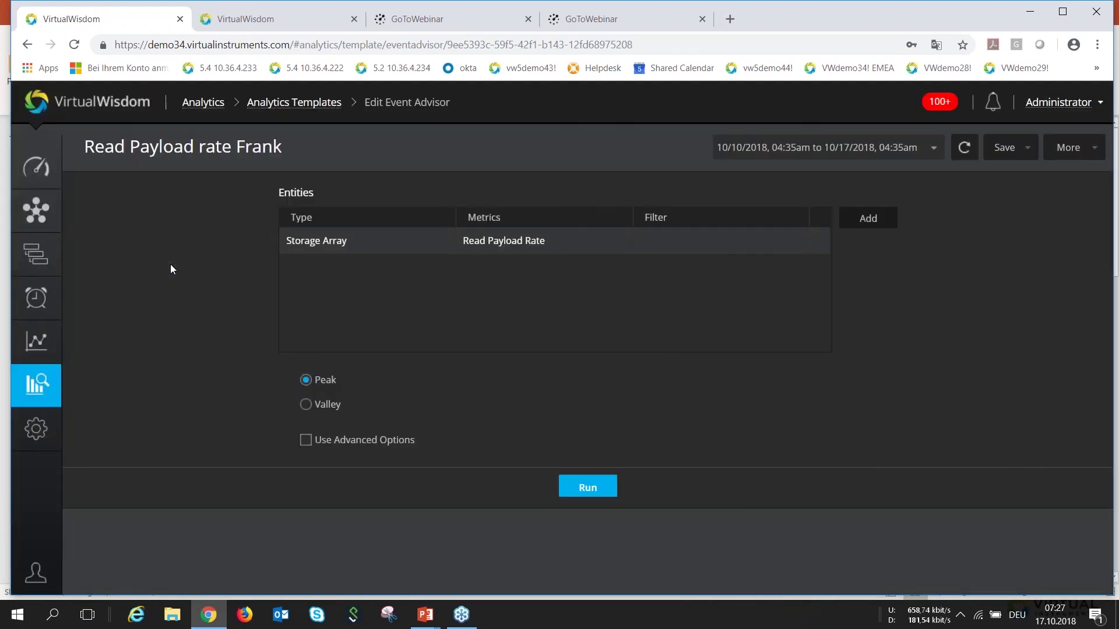
Run the Event Advisor template for storage array peaks and open the detected events of the AMS array.
click(602, 488)
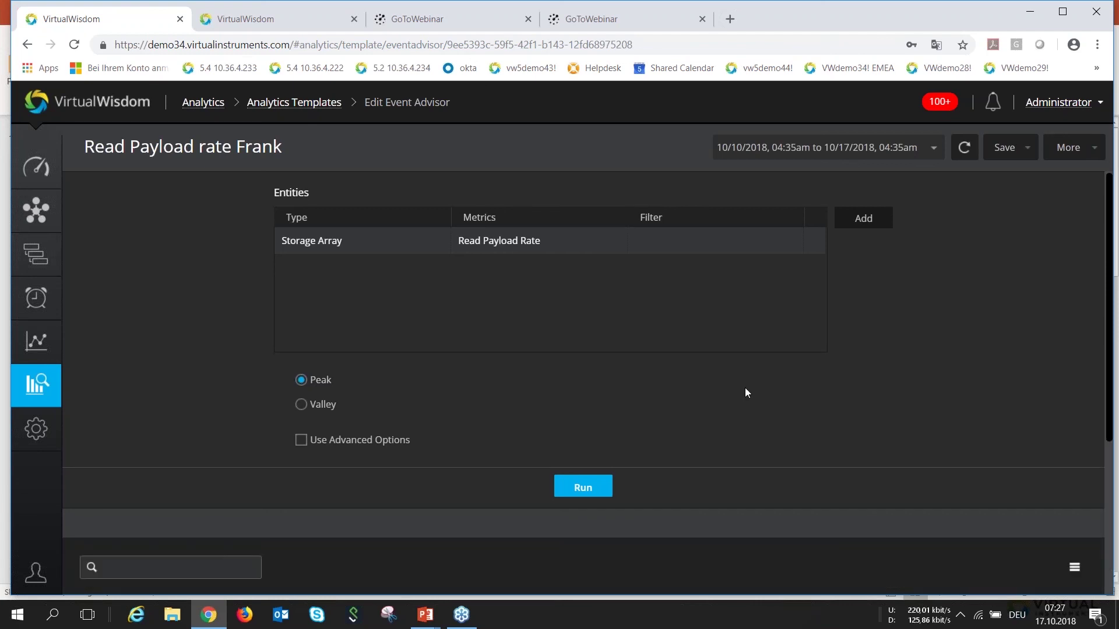
scroll(751, 376, down, 2)
scroll(750, 375, up, 1)
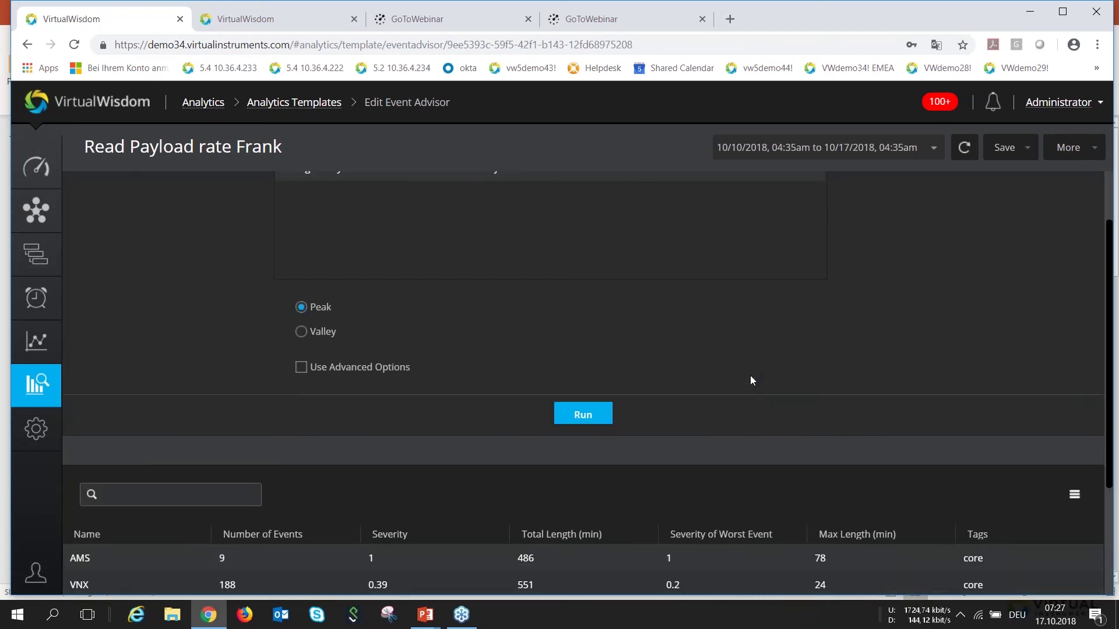
scroll(751, 377, up, 1)
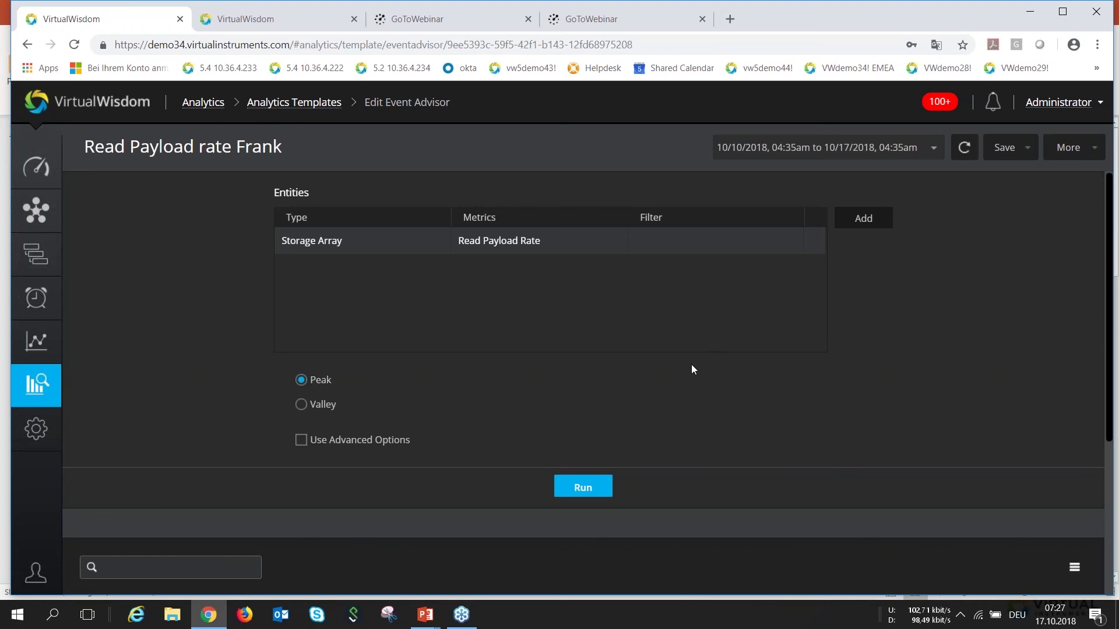
scroll(691, 366, down, 3)
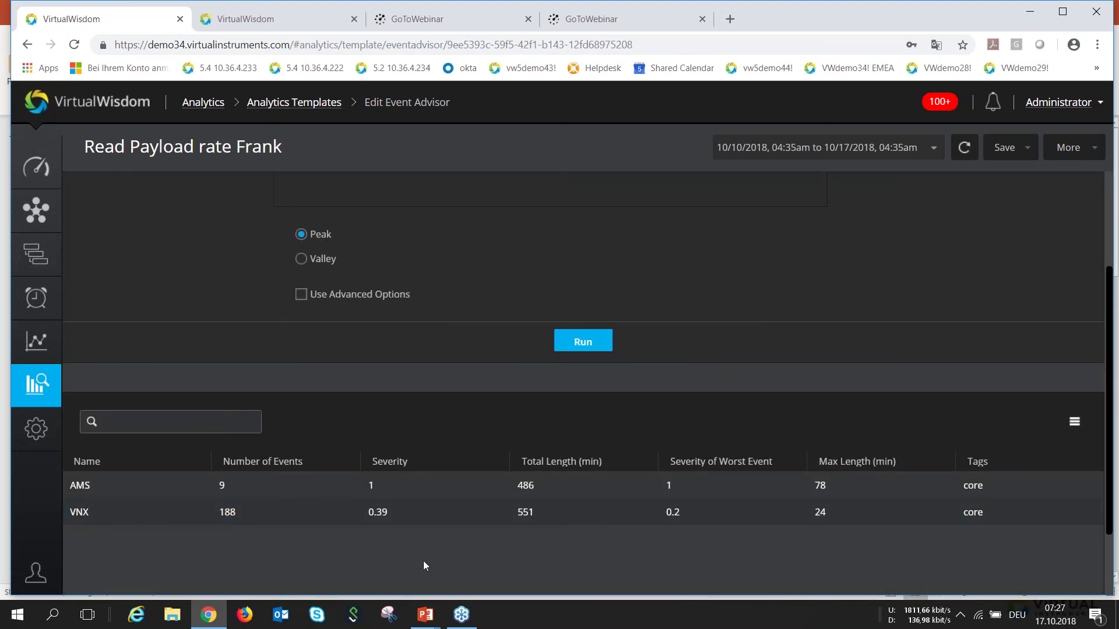
click(155, 491)
click(155, 484)
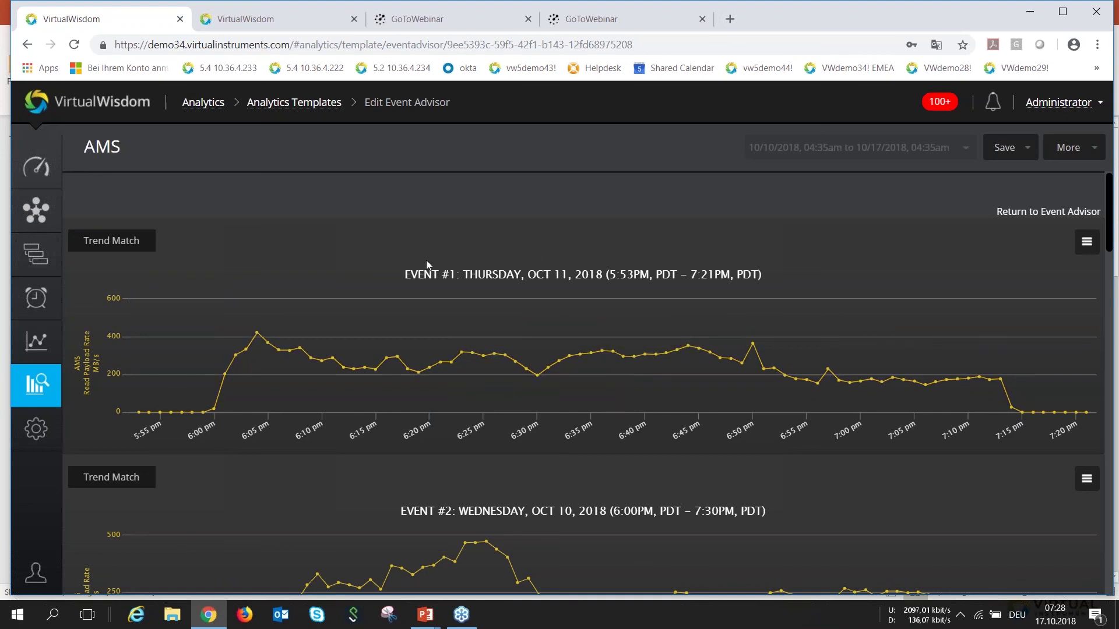
Run a Trend Match on AMS Event #1 across all entities and metrics, and open the matches for the Training11_B HBA port.
click(125, 243)
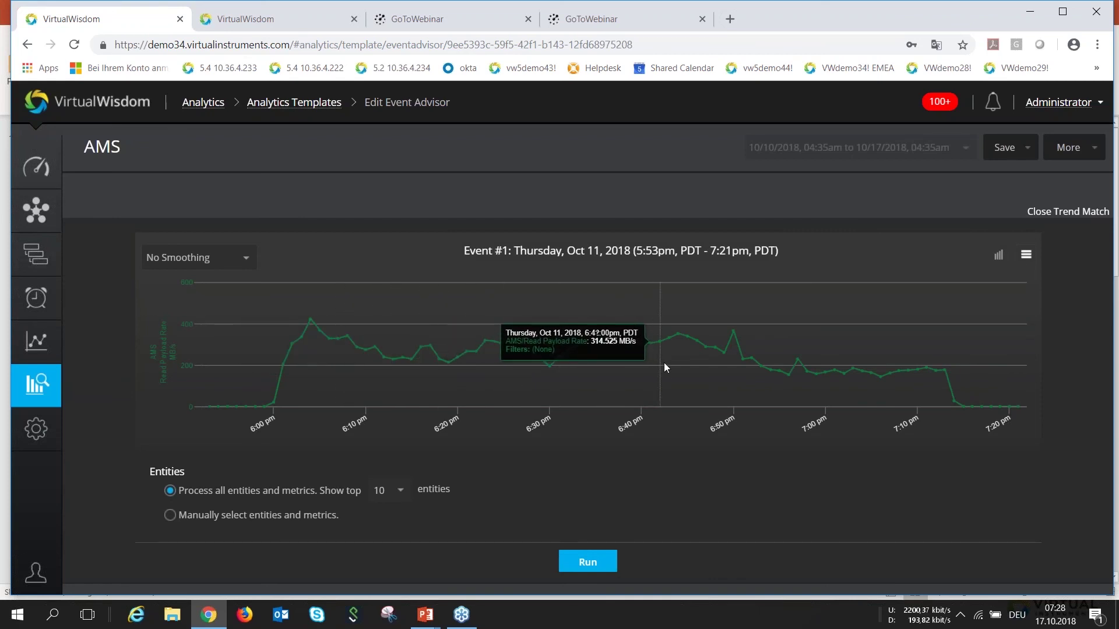
click(595, 556)
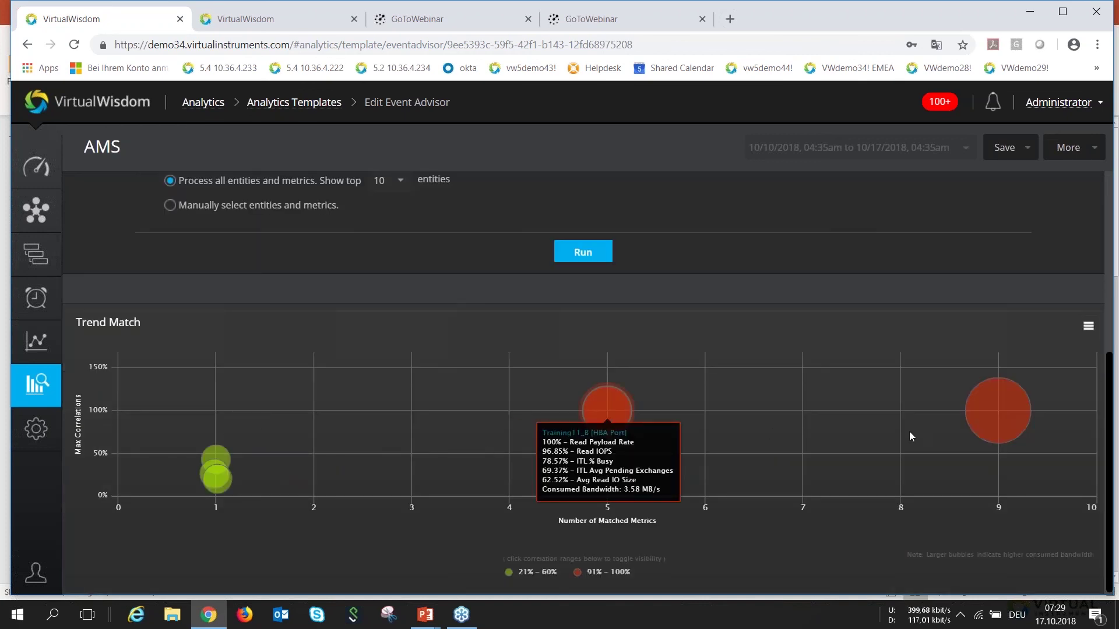
mouse_move(999, 423)
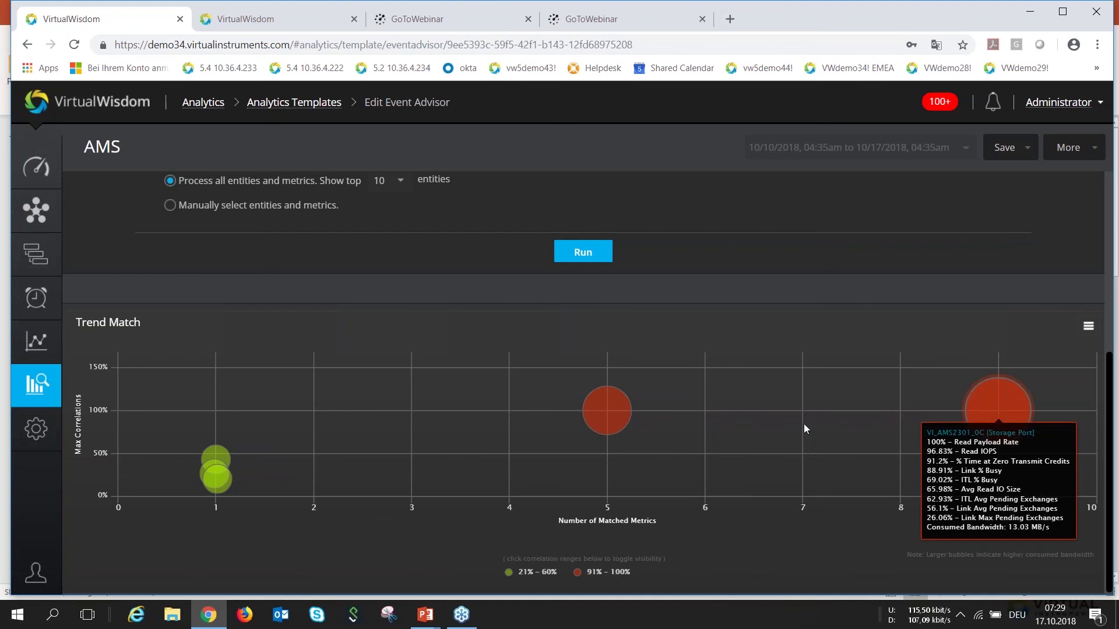
mouse_move(611, 412)
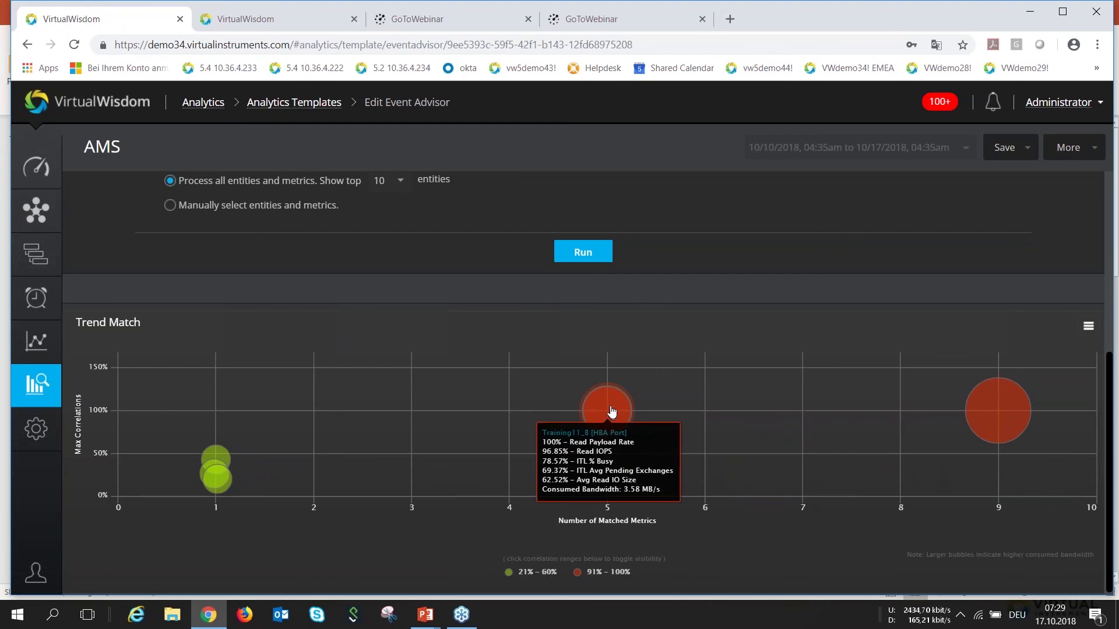
click(611, 411)
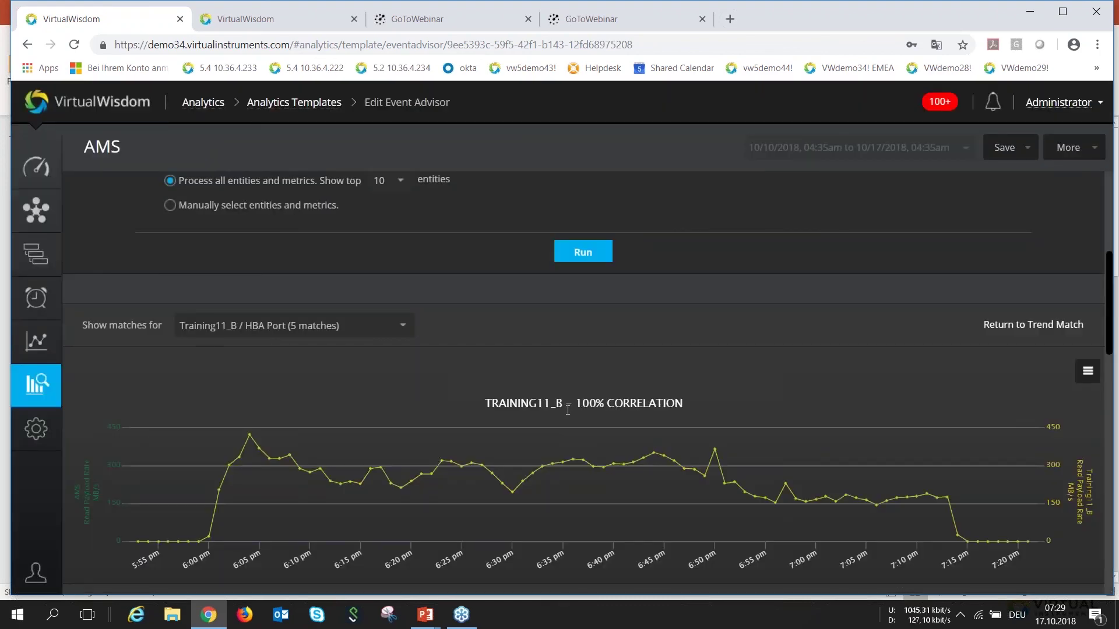
Examine the Training11_B correlation charts and compare each matched metric with the AMS read payload rate.
scroll(568, 410, down, 4)
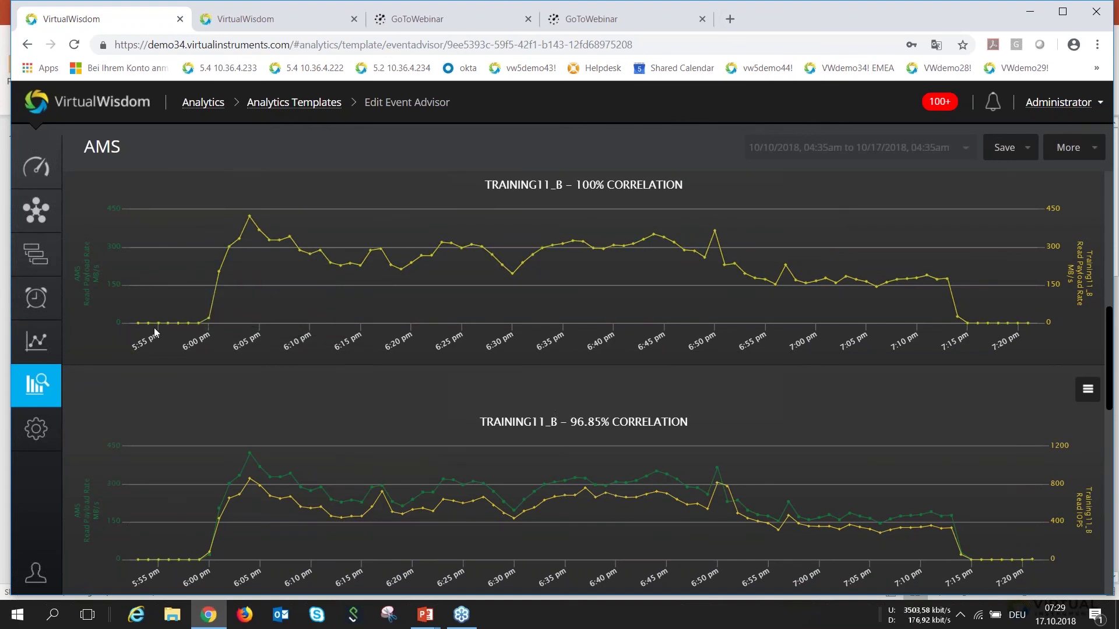
mouse_move(207, 308)
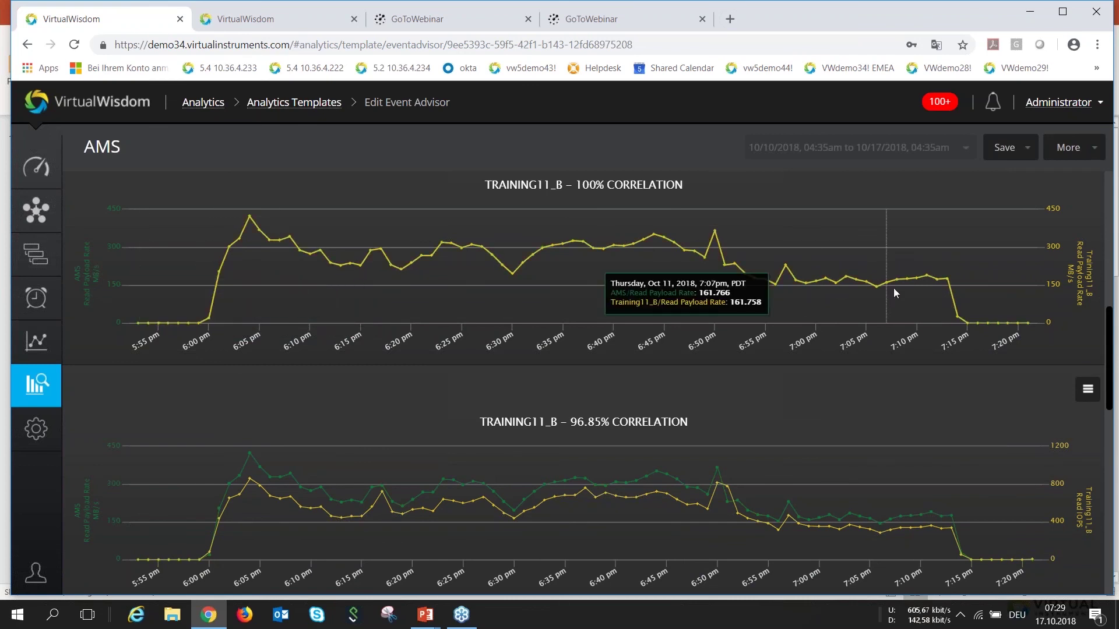
mouse_move(895, 280)
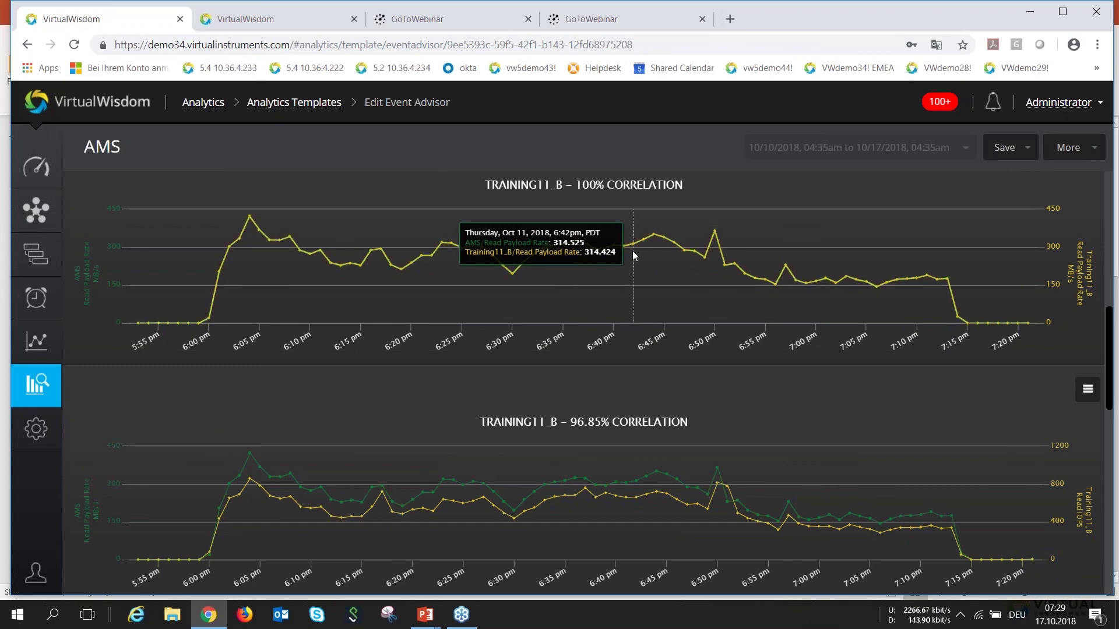
scroll(631, 251, down, 3)
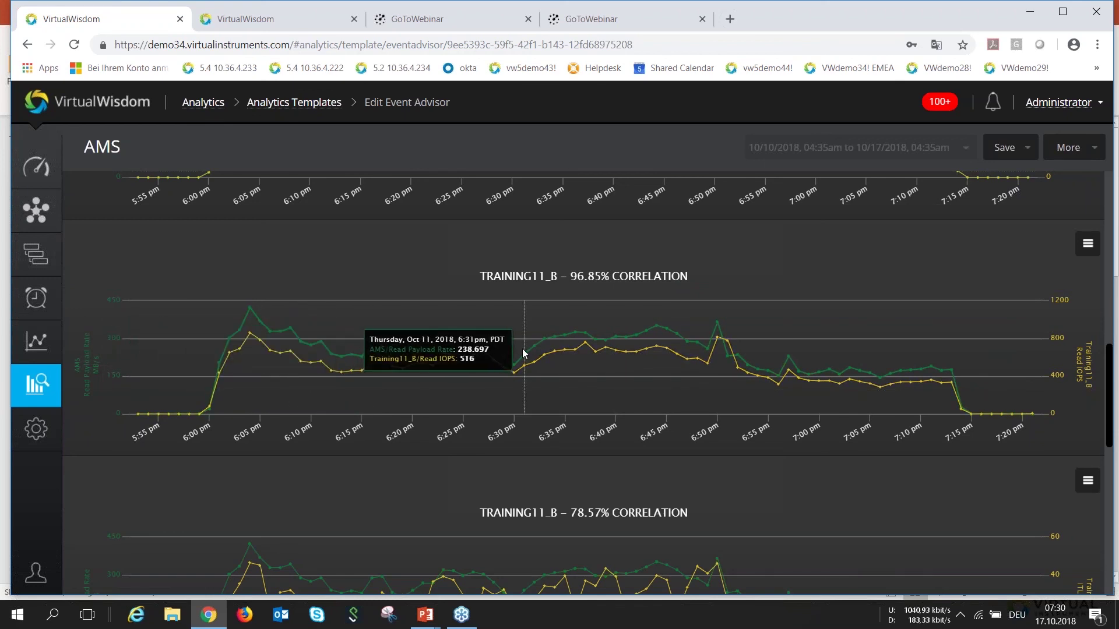
scroll(523, 353, down, 4)
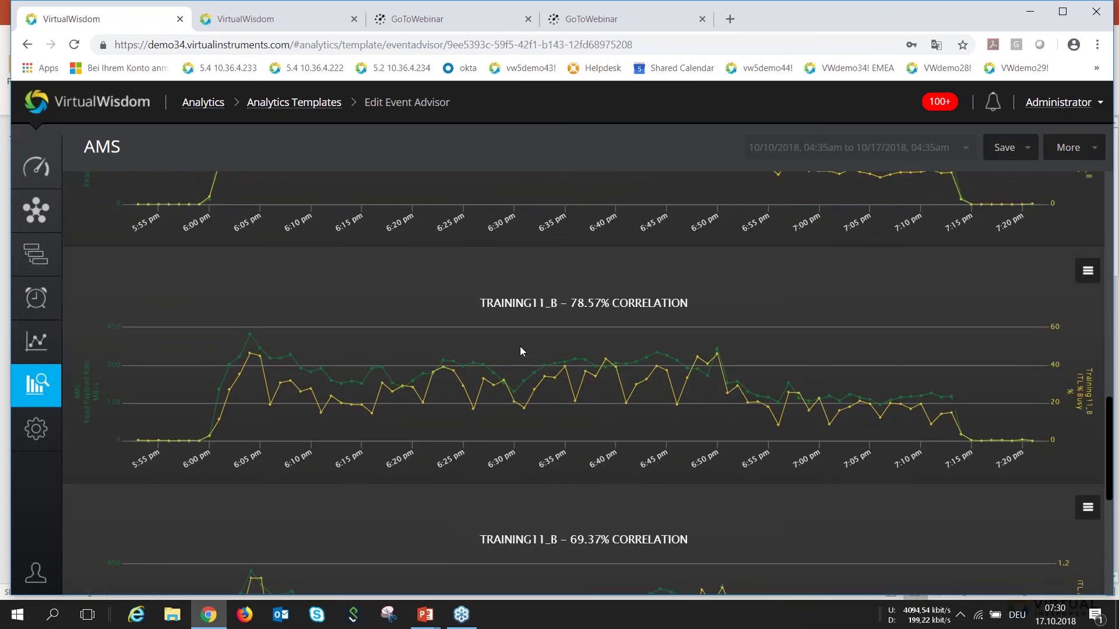
scroll(520, 349, up, 7)
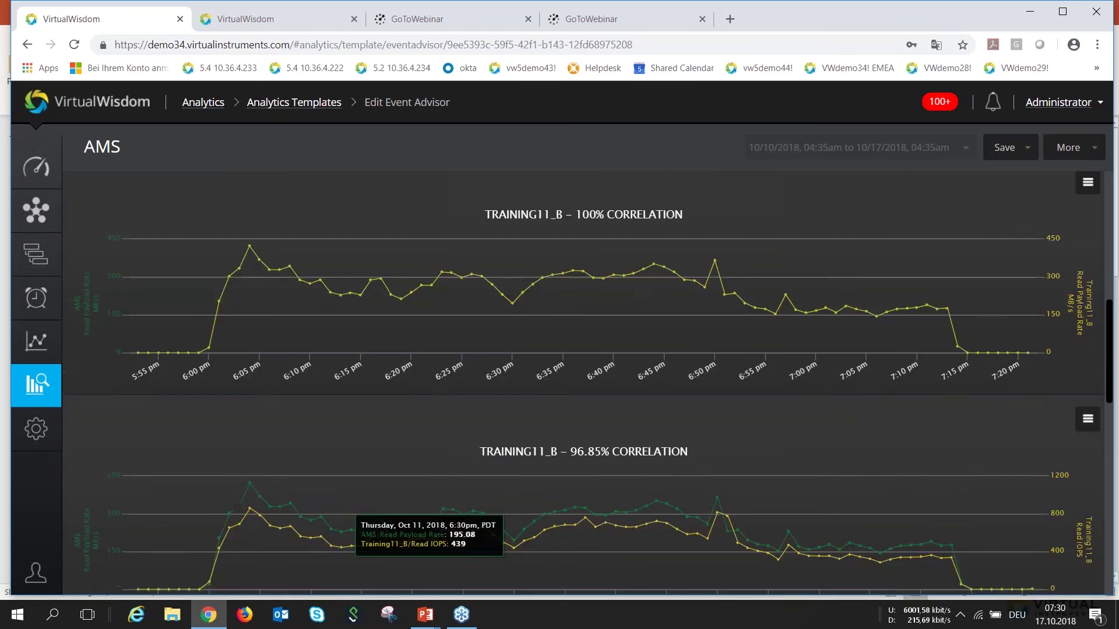
scroll(519, 338, up, 5)
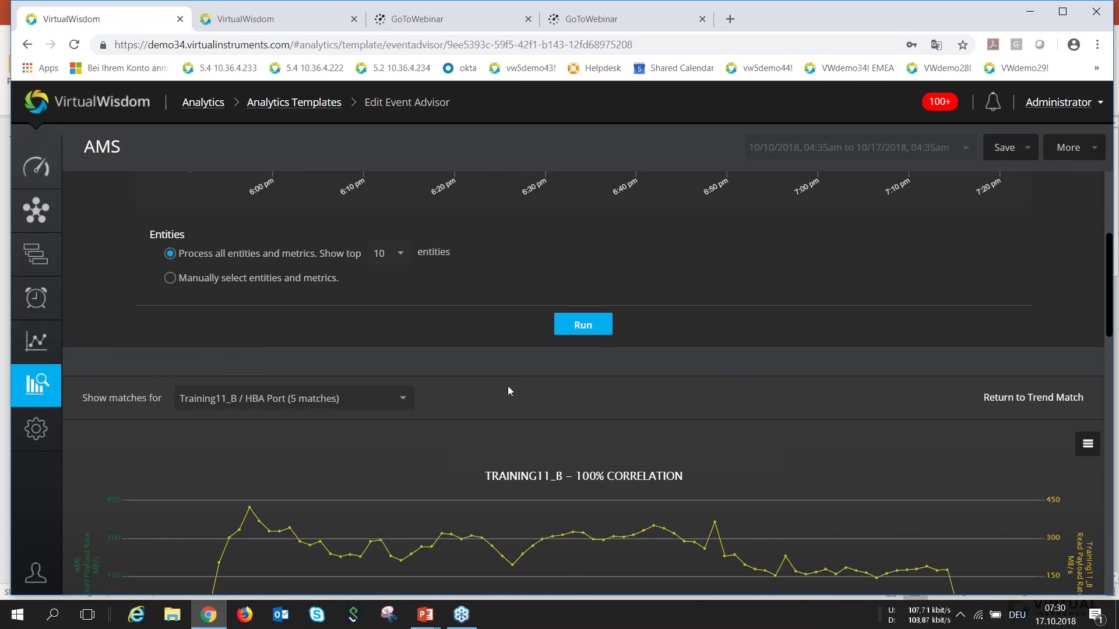
scroll(508, 386, up, 3)
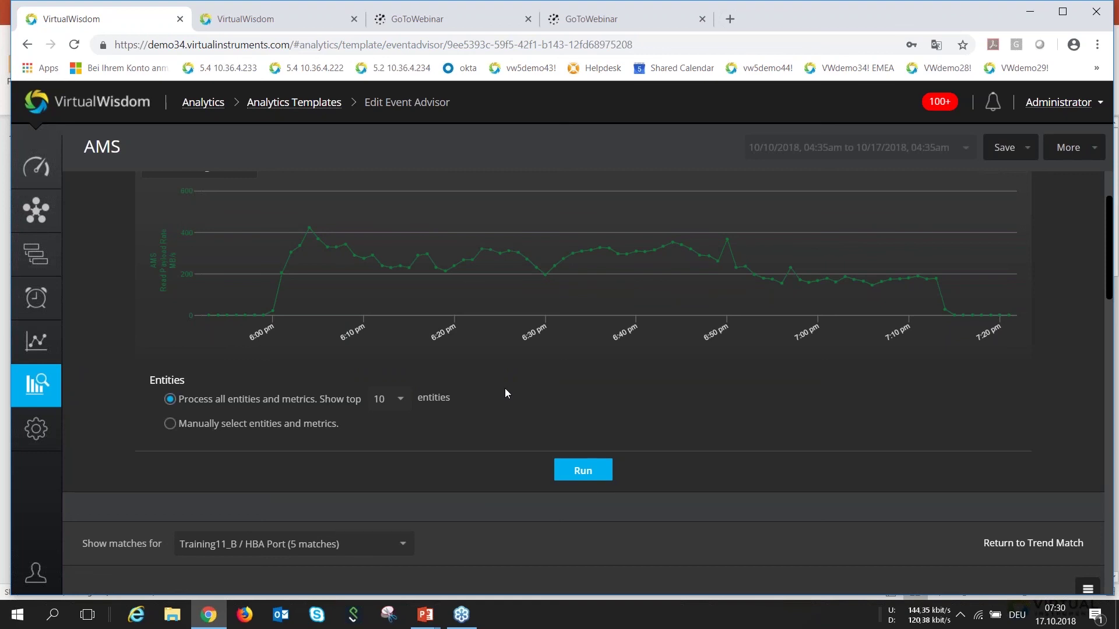
Return to the Analytics overview and review the available Capacity Management analytics, from Balance Finder to Workload Analysis.
click(207, 104)
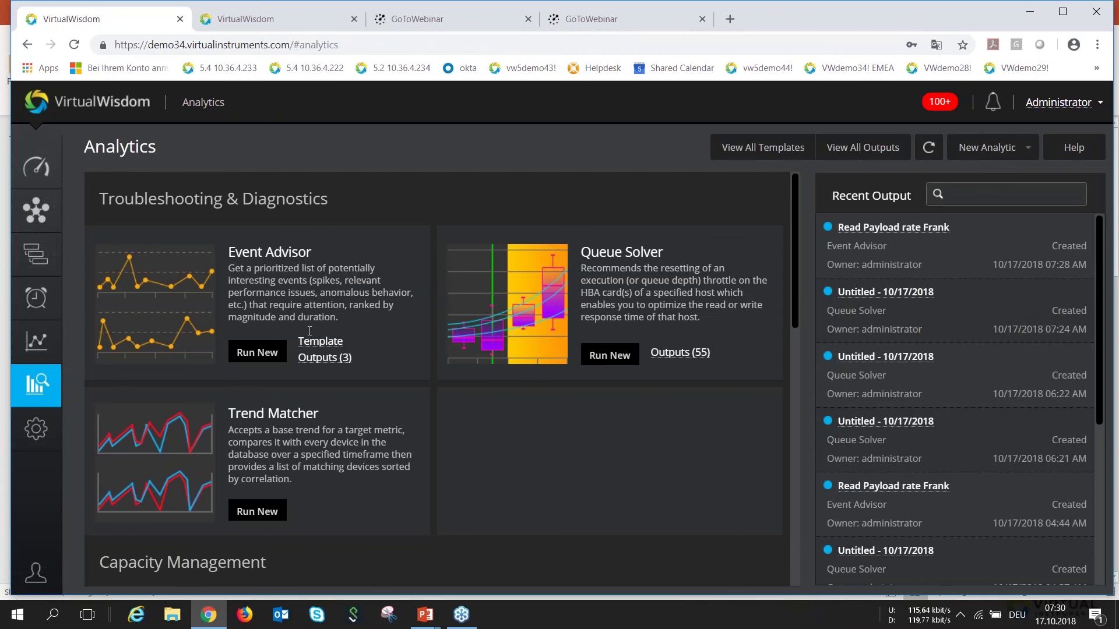
scroll(502, 359, down, 4)
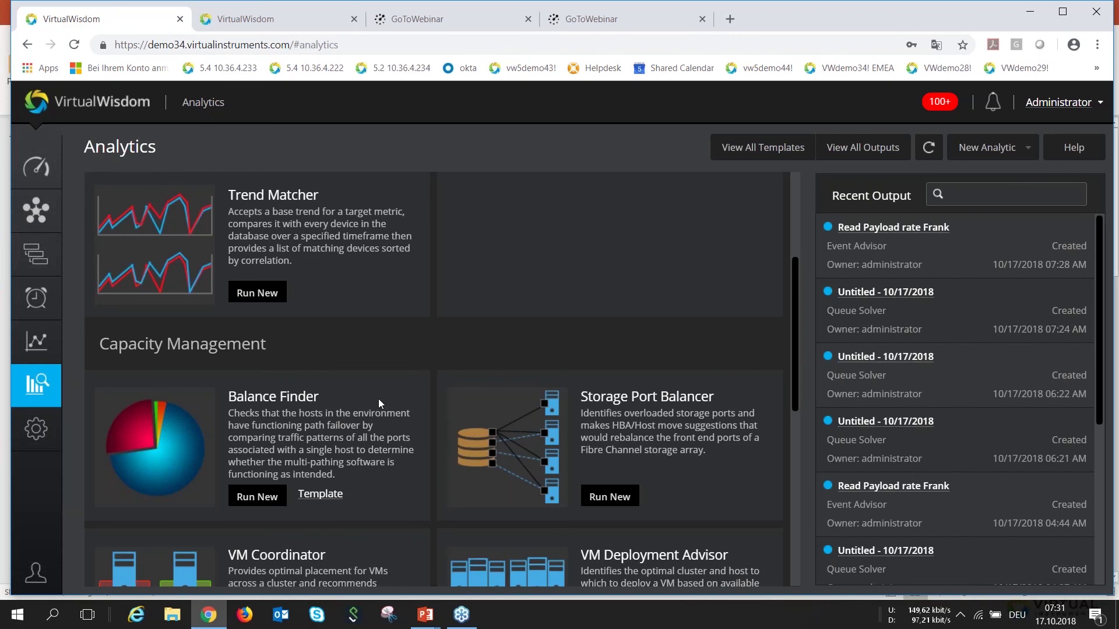
scroll(679, 395, down, 1)
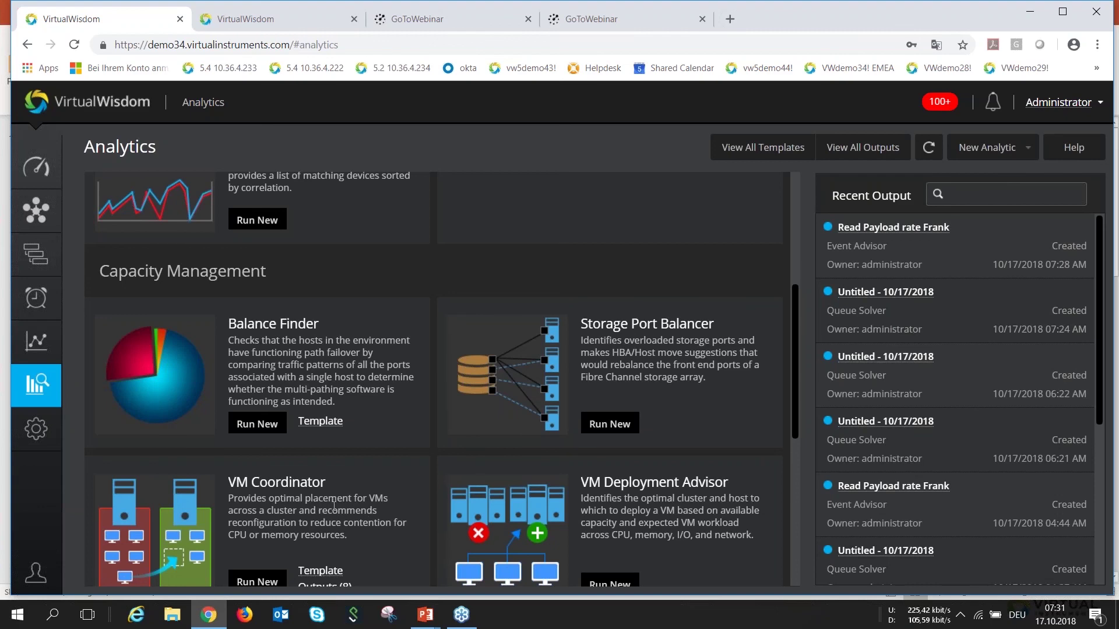
scroll(667, 396, down, 2)
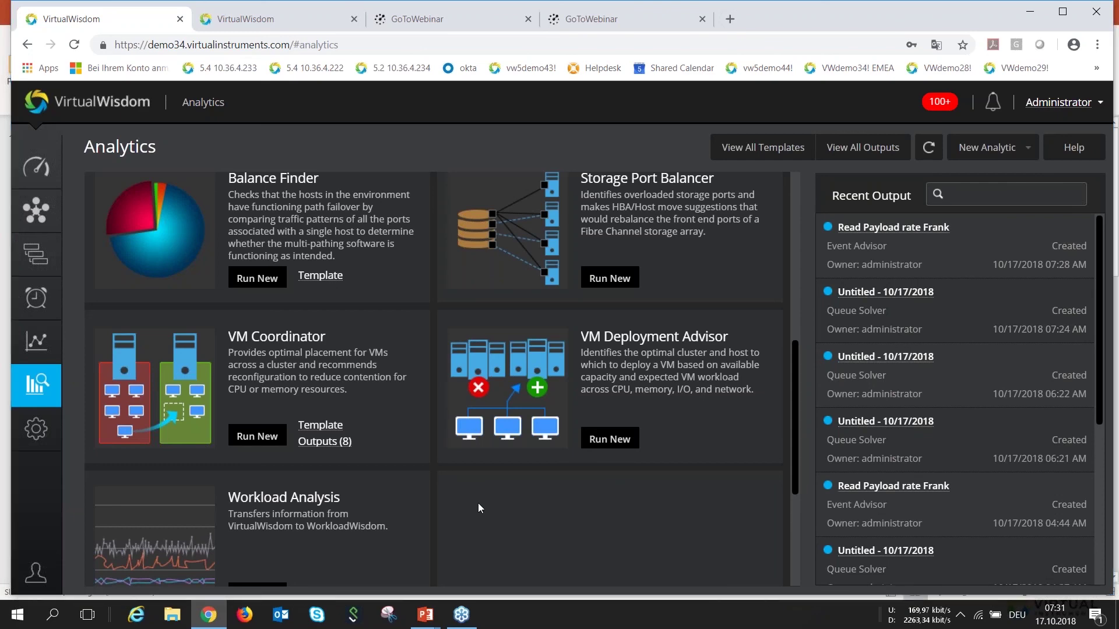
Switch to the PowerPoint presentation showing the Q & A slide.
key(alt+Tab)
key(alt+Tab)
key(alt+Tab)
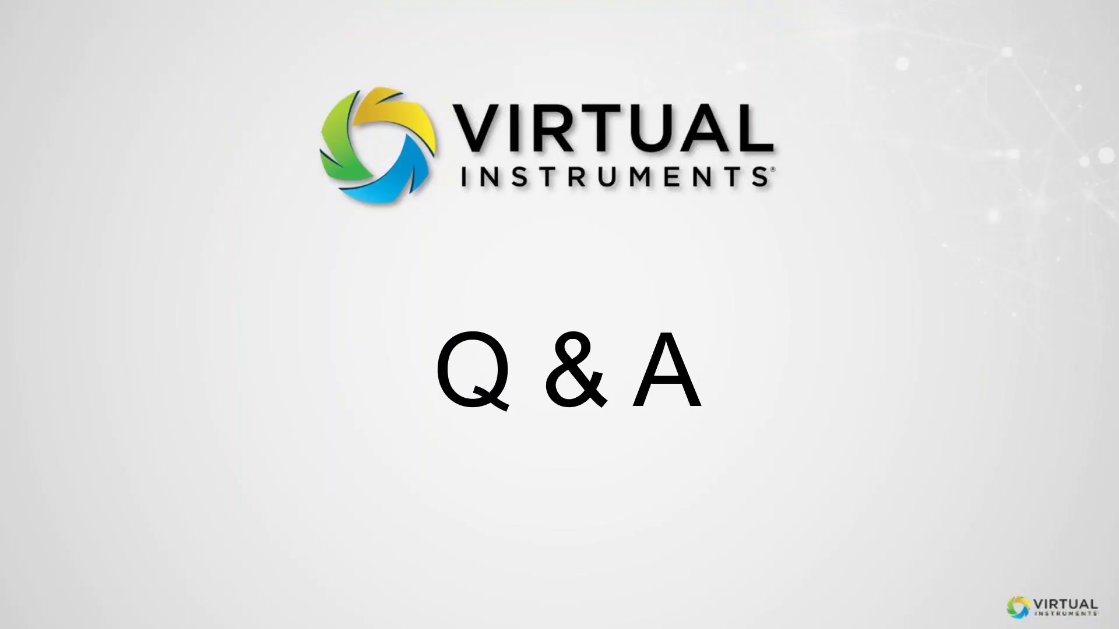
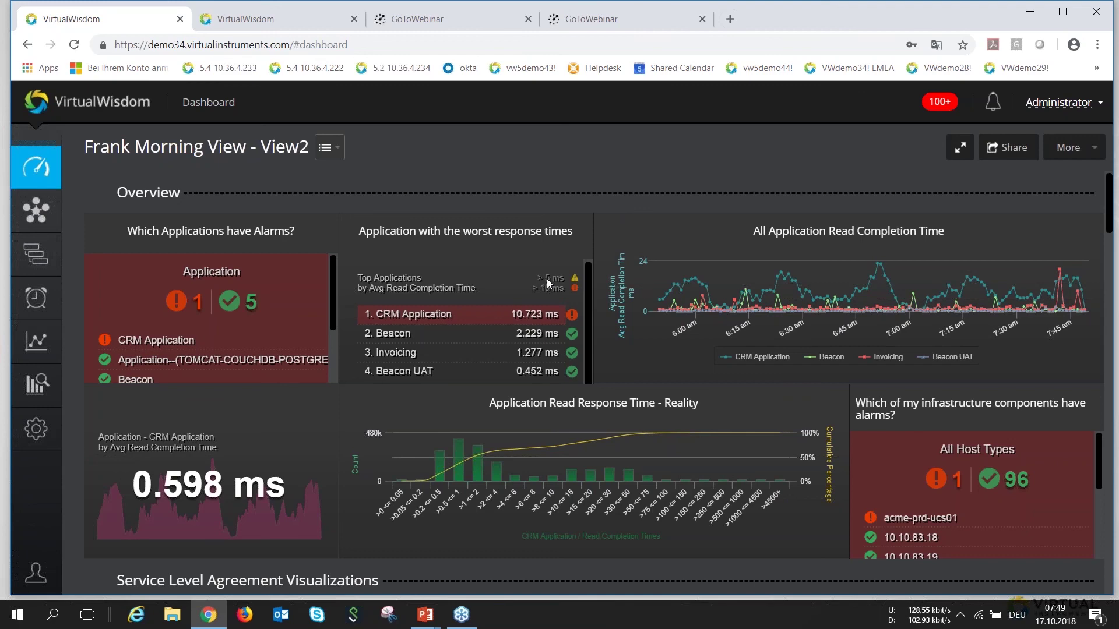
Examine the Morning View dashboard's overview, service level agreement, and workload and response time visualizations.
scroll(543, 289, down, 4)
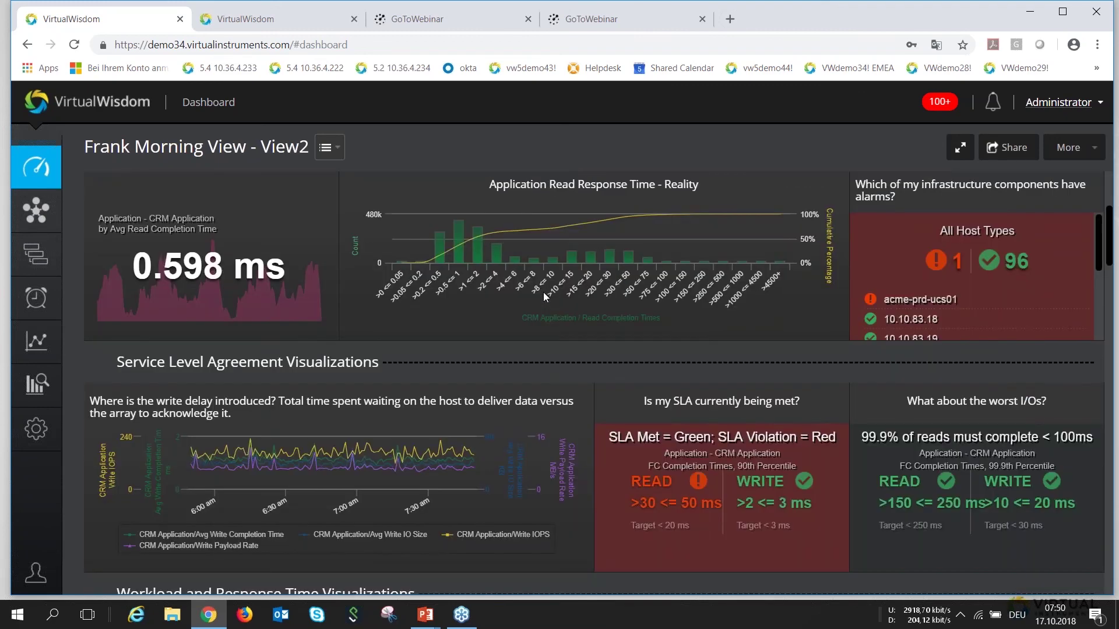
scroll(543, 292, down, 4)
scroll(550, 292, up, 5)
scroll(550, 293, up, 3)
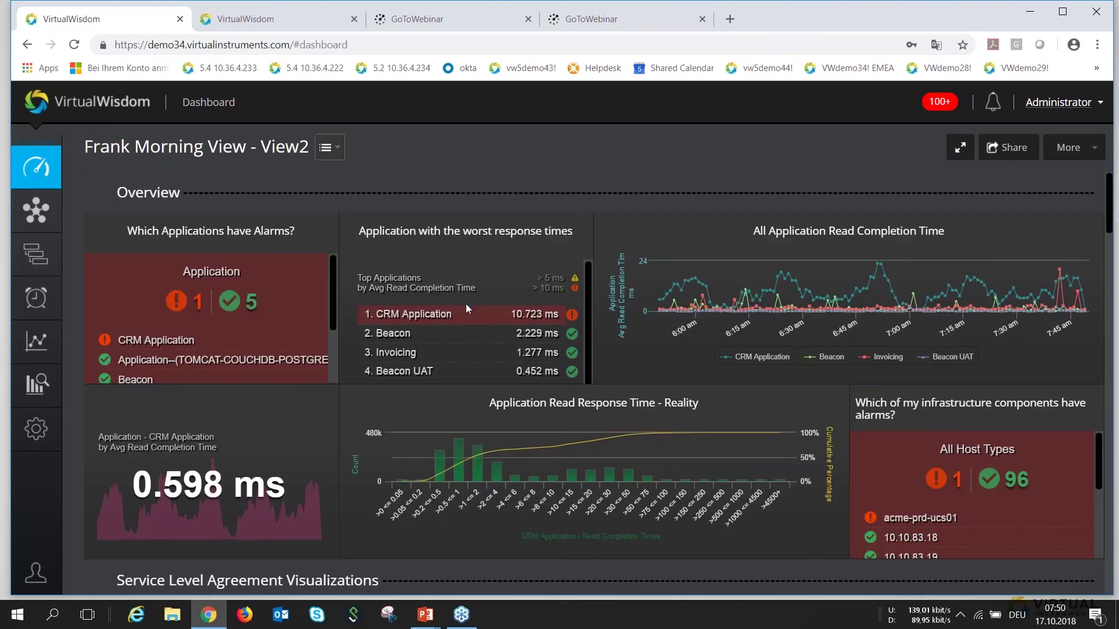
scroll(471, 301, down, 3)
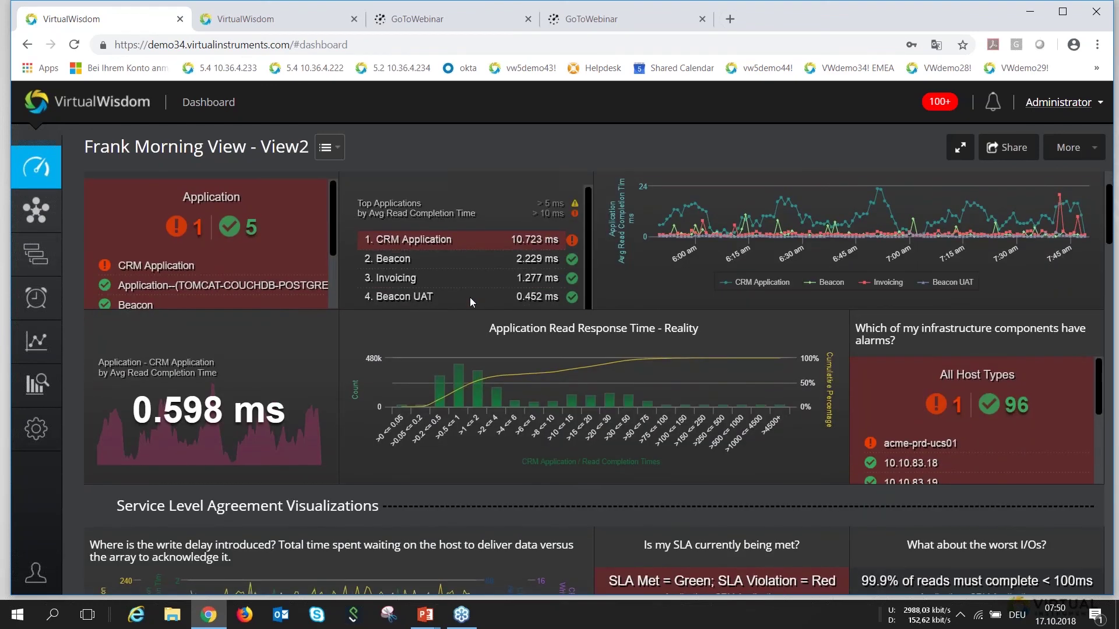
scroll(470, 297, down, 5)
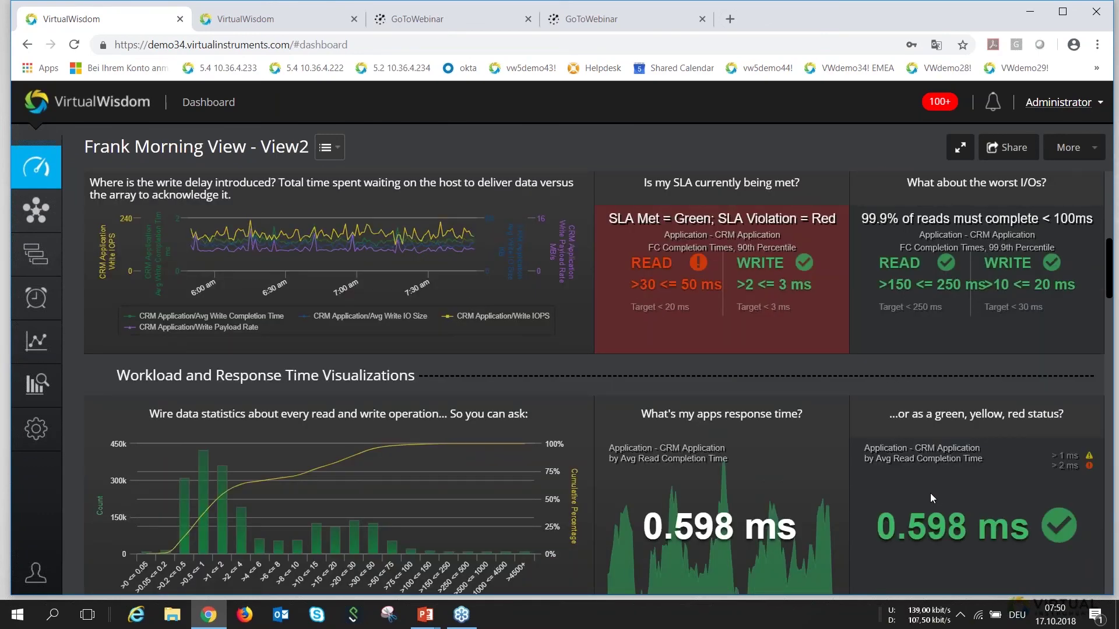
Browse the list of reports that can be viewed as a dashboard, from the Morning View reports down to the templates.
mouse_move(714, 475)
scroll(712, 474, up, 7)
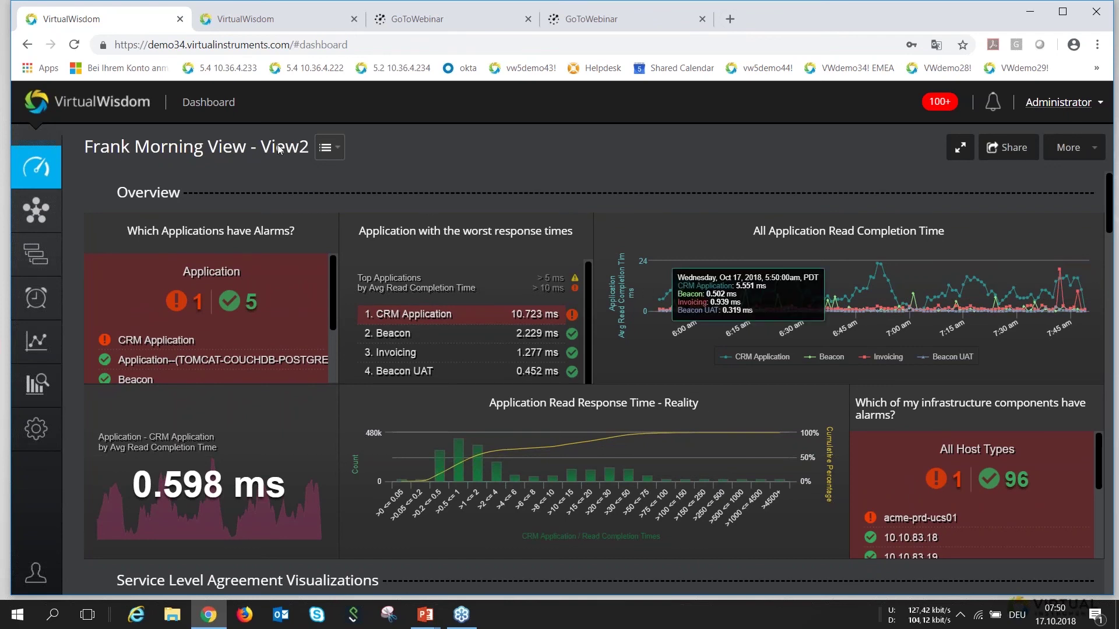
click(329, 149)
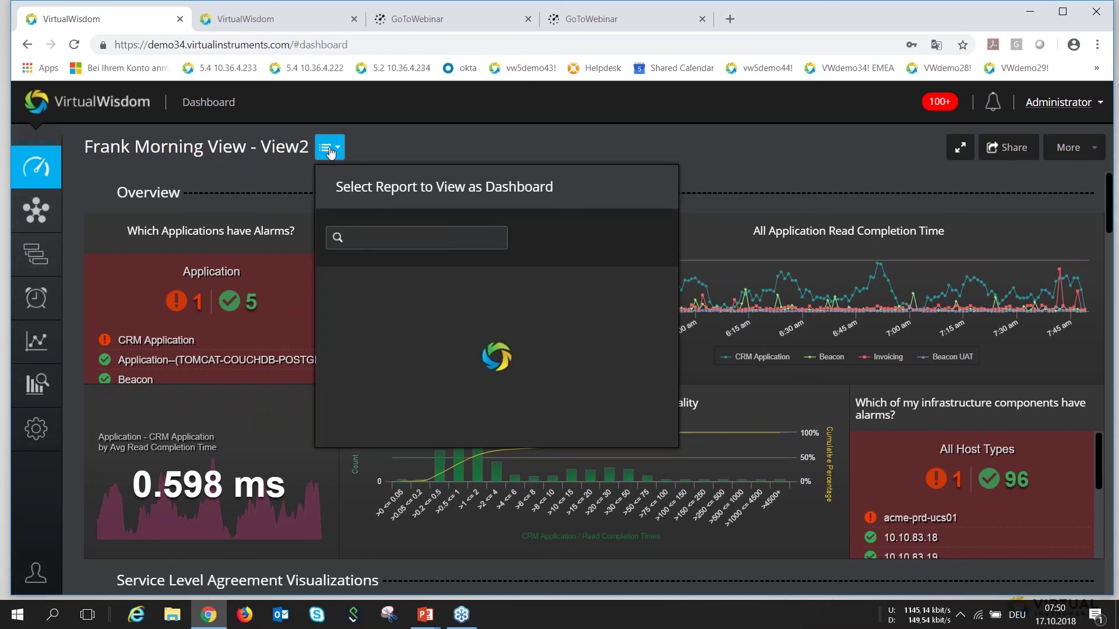
click(398, 240)
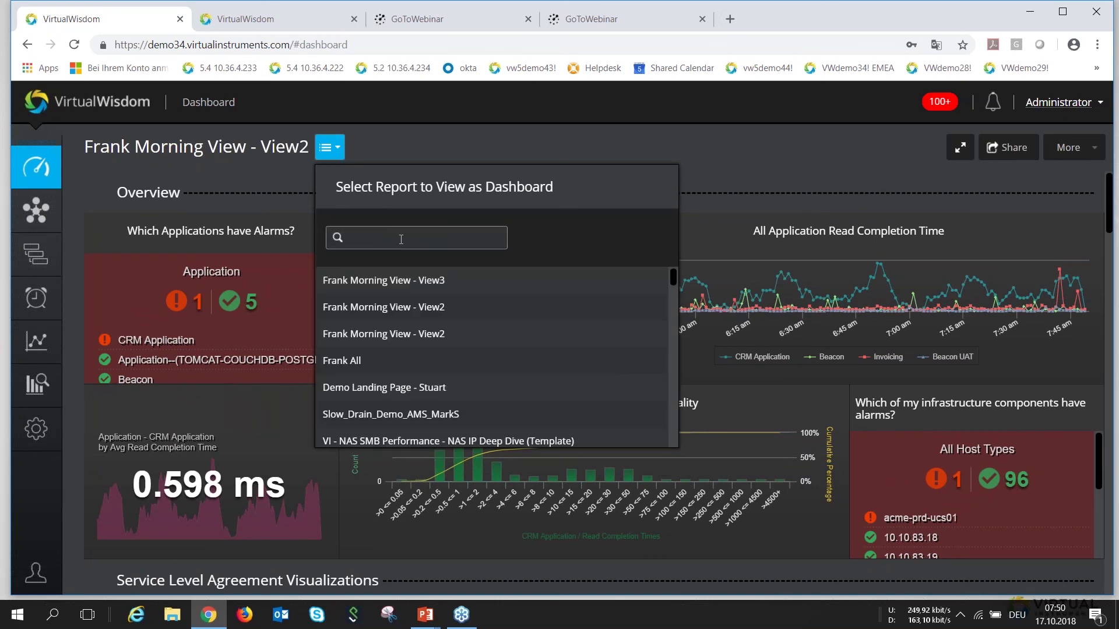
scroll(494, 358, down, 3)
scroll(494, 358, down, 8)
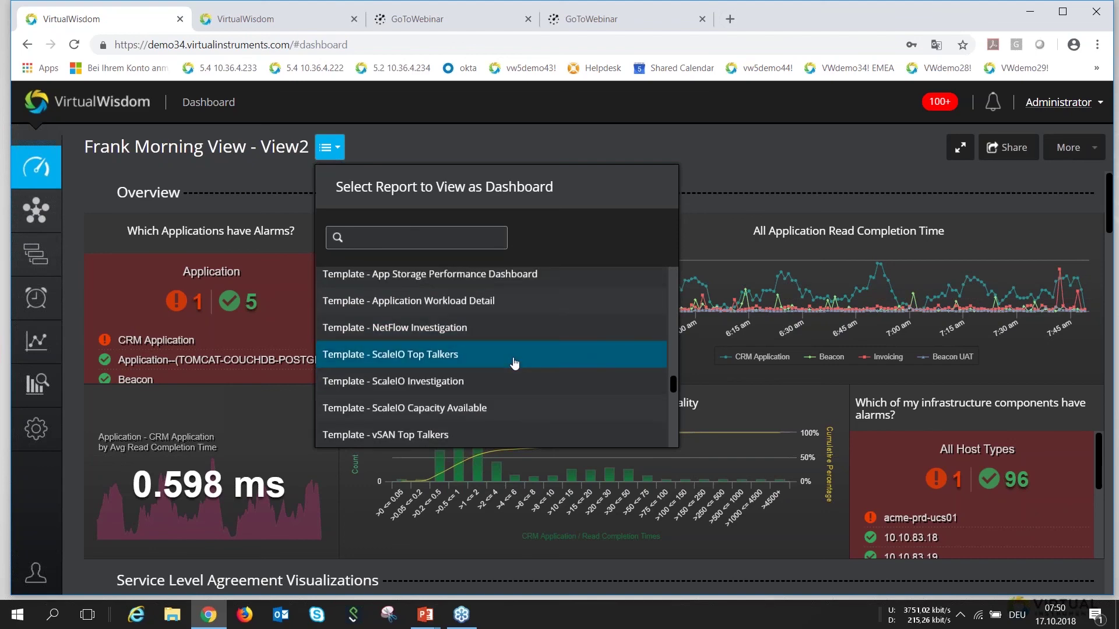
Show the topology of the VNX storage array, removing the existing storage drill-down and filtering by Storage Array for vnx.
click(35, 211)
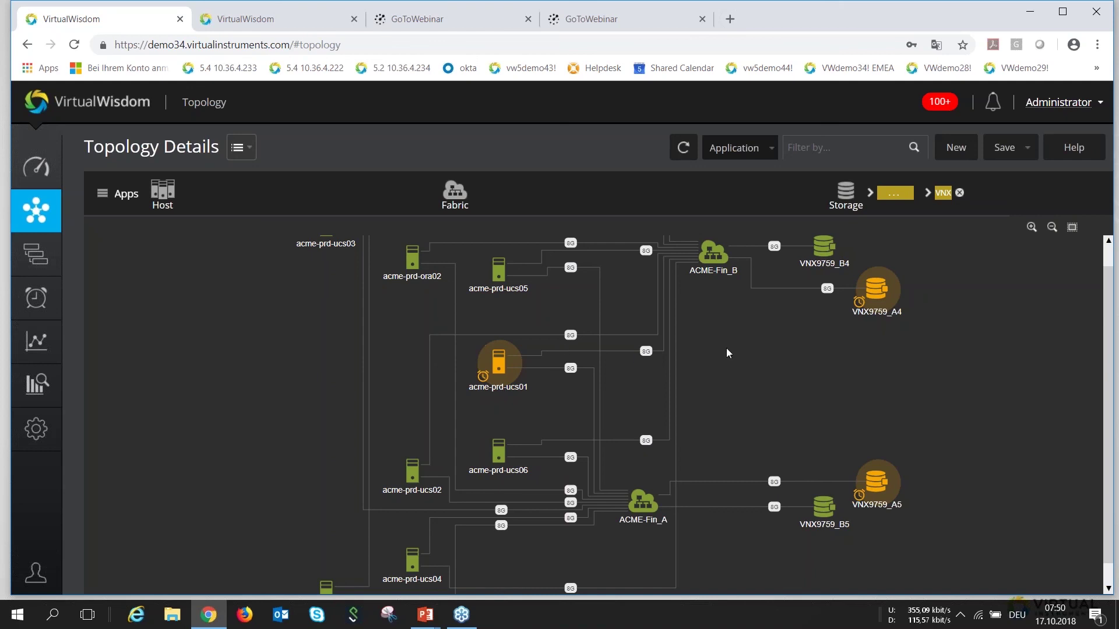
click(959, 194)
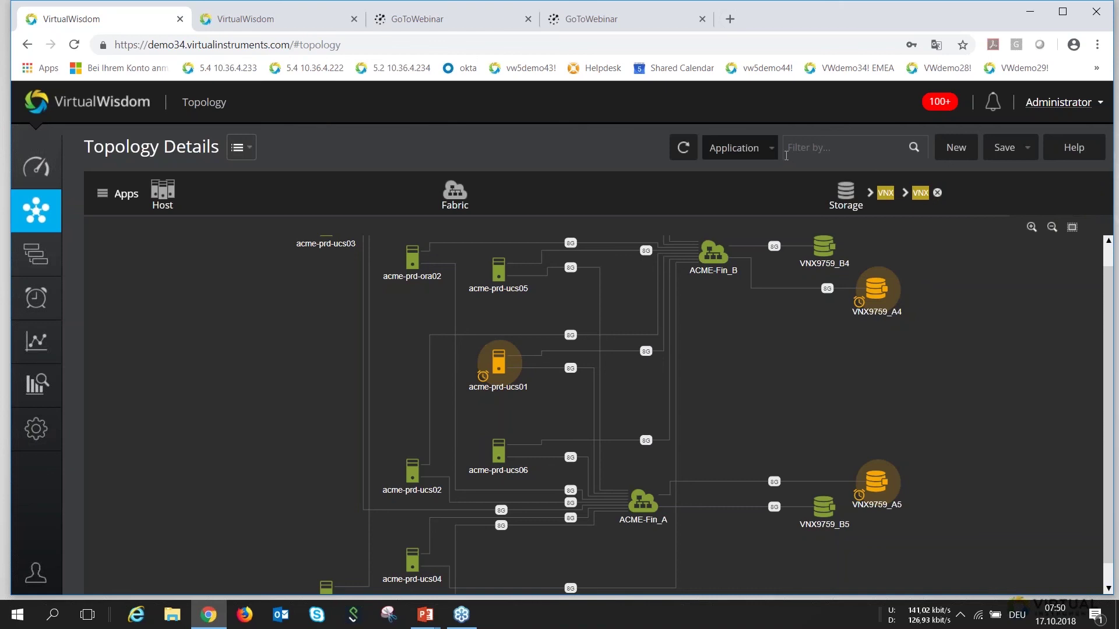
click(769, 151)
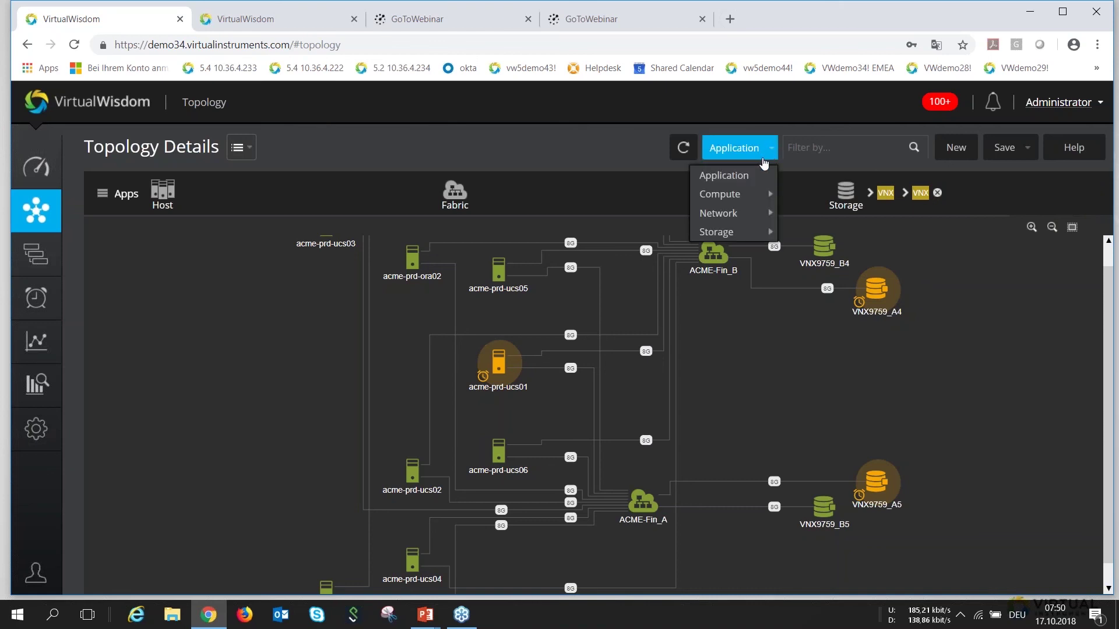
mouse_move(733, 233)
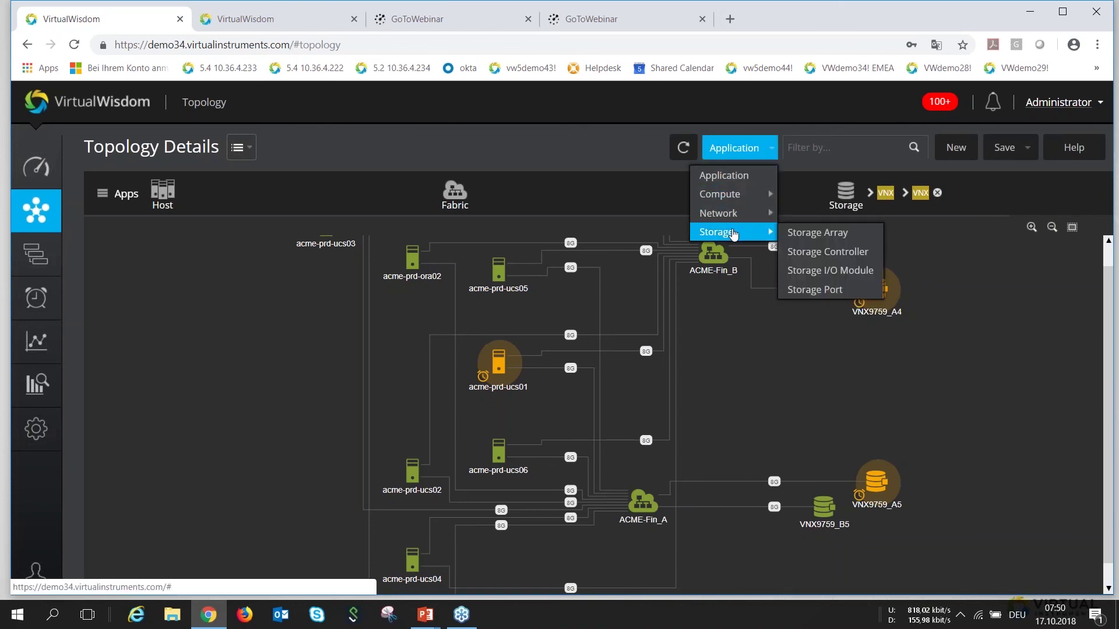
click(843, 232)
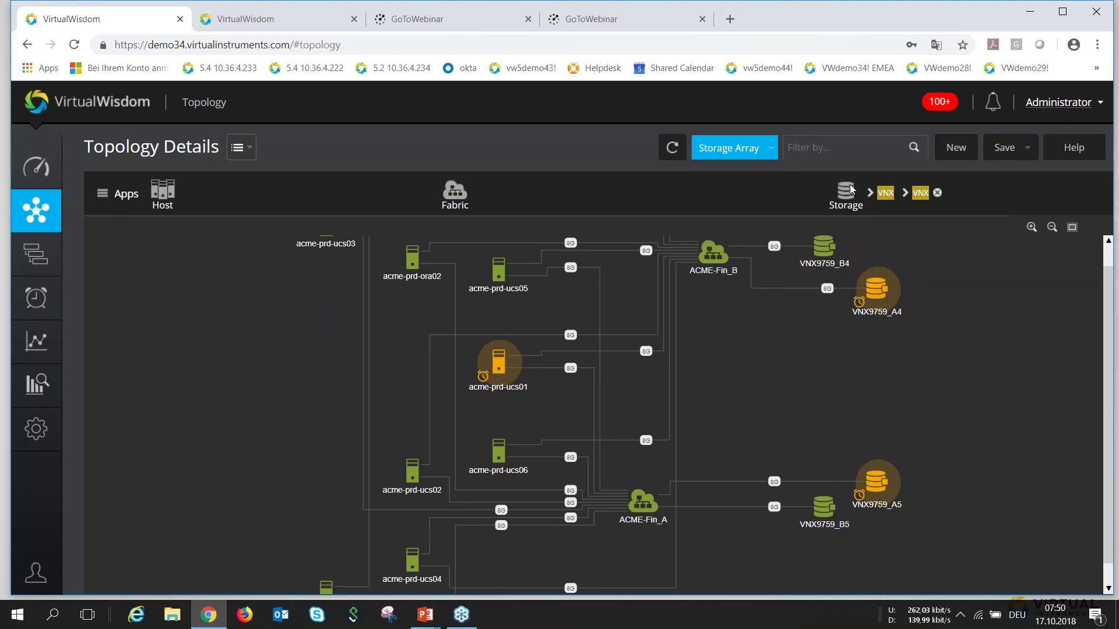
click(812, 148)
text(vnx)
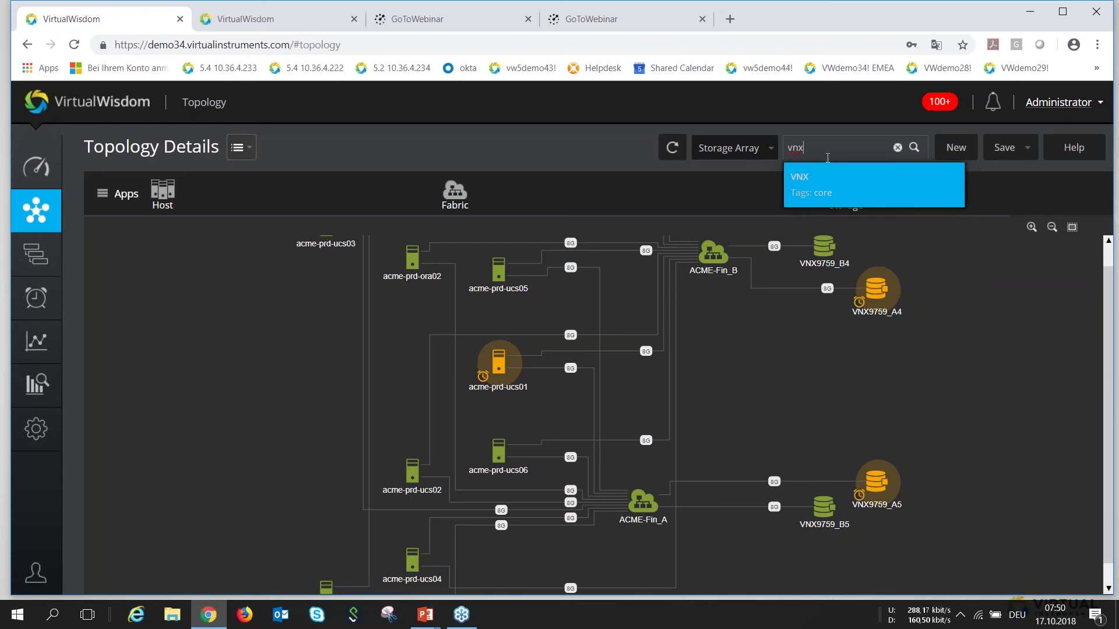
click(799, 176)
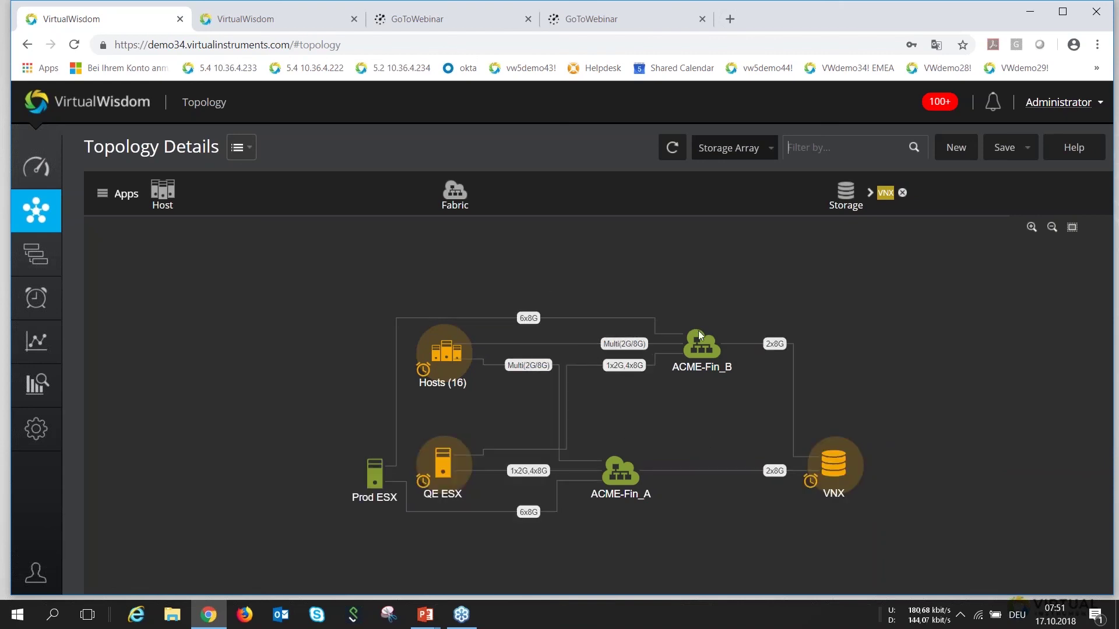
Examine the inventory's application, conversation, compute, network and storage entity types, and open the Cases and Alarms overview.
click(35, 254)
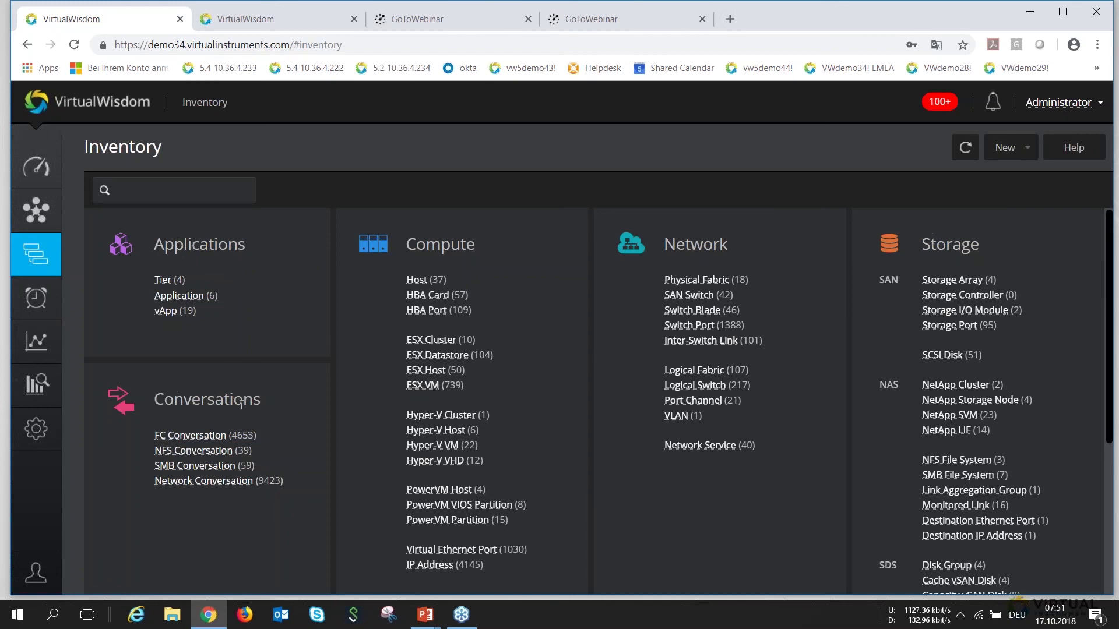
scroll(453, 250, down, 1)
scroll(454, 251, up, 1)
scroll(502, 374, down, 1)
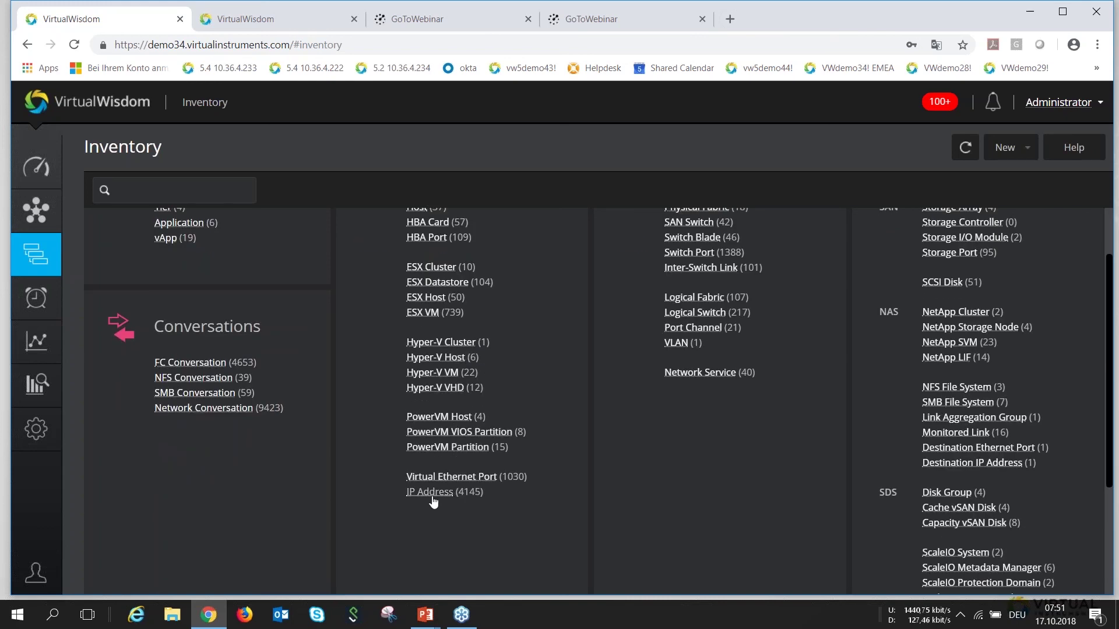
scroll(694, 430, up, 1)
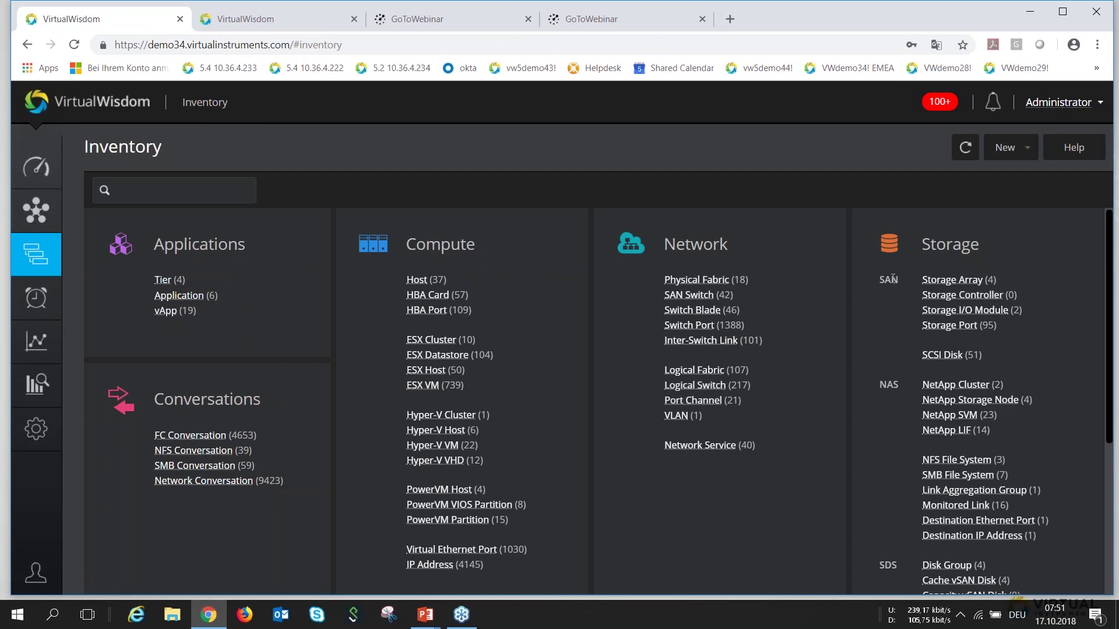
scroll(897, 331, down, 3)
scroll(897, 407, down, 2)
scroll(767, 368, up, 3)
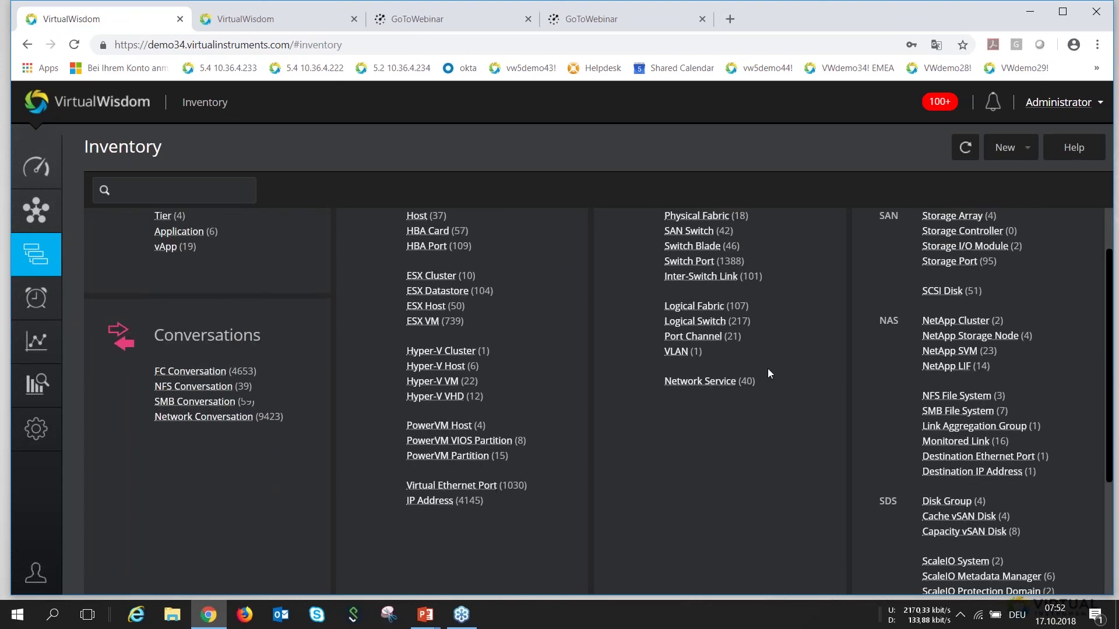
click(36, 299)
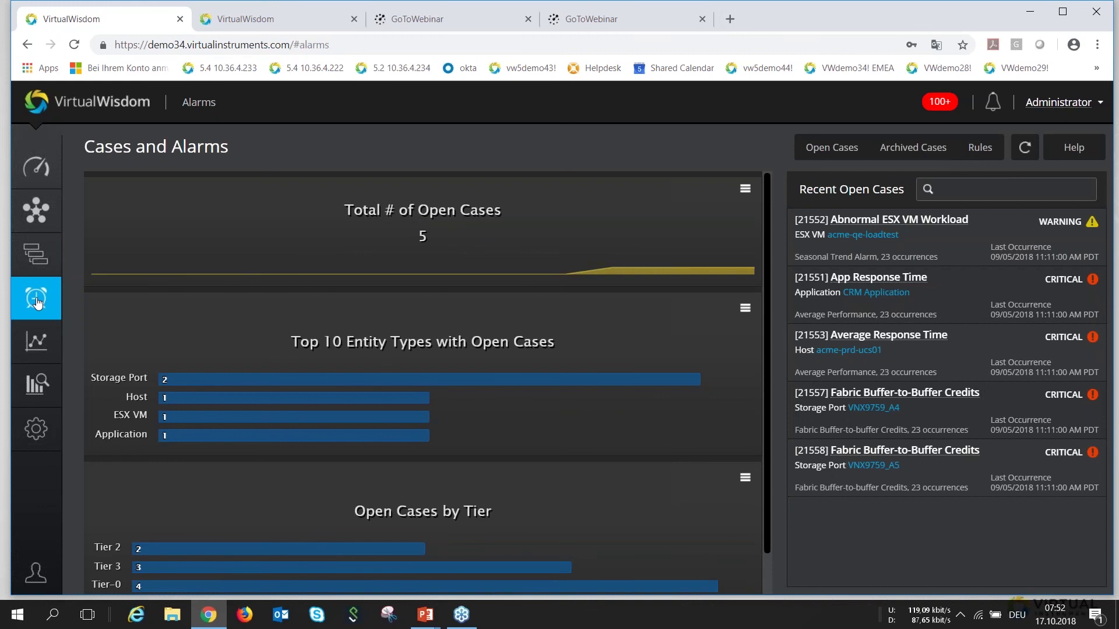
Open the Morning View - View3 report template for editing and review its overview and service level agreement visualizations.
click(36, 344)
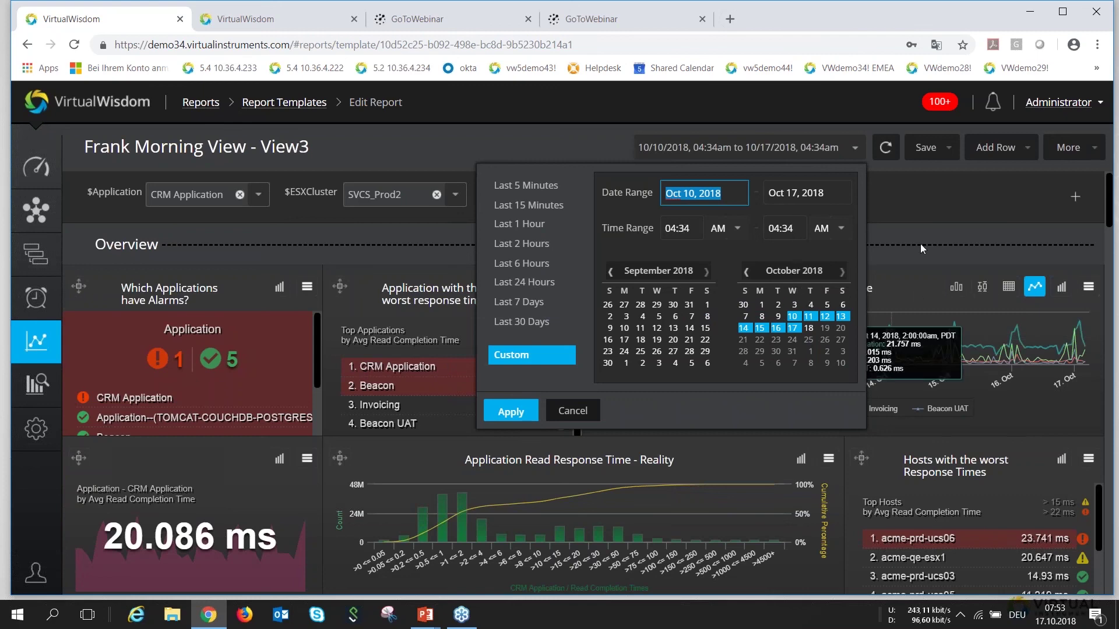
scroll(904, 348, down, 1)
scroll(904, 348, down, 6)
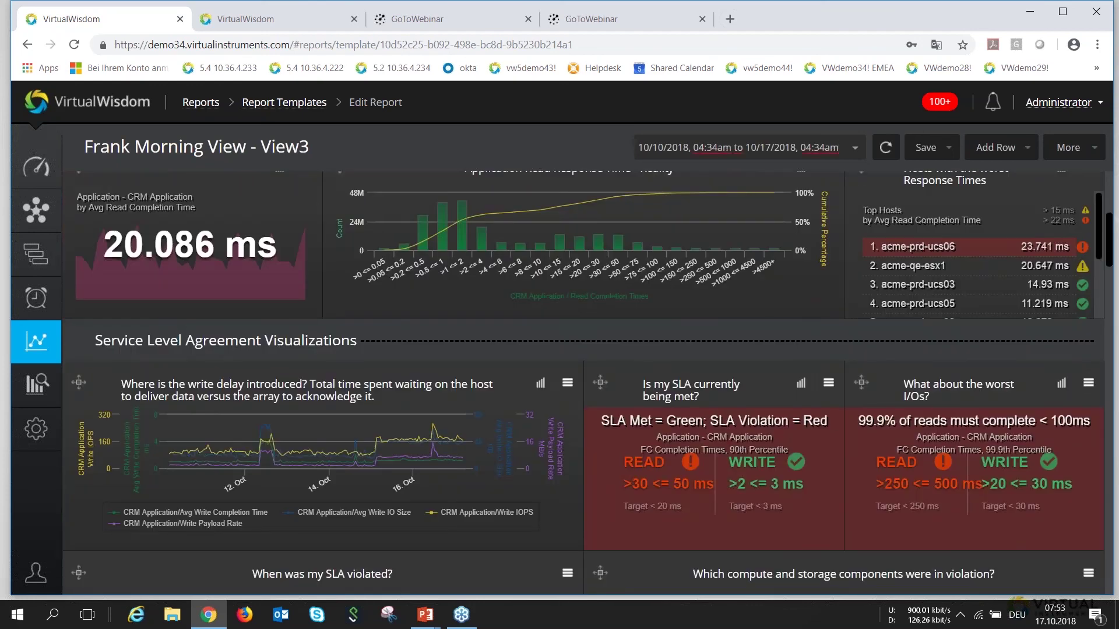
scroll(900, 343, up, 6)
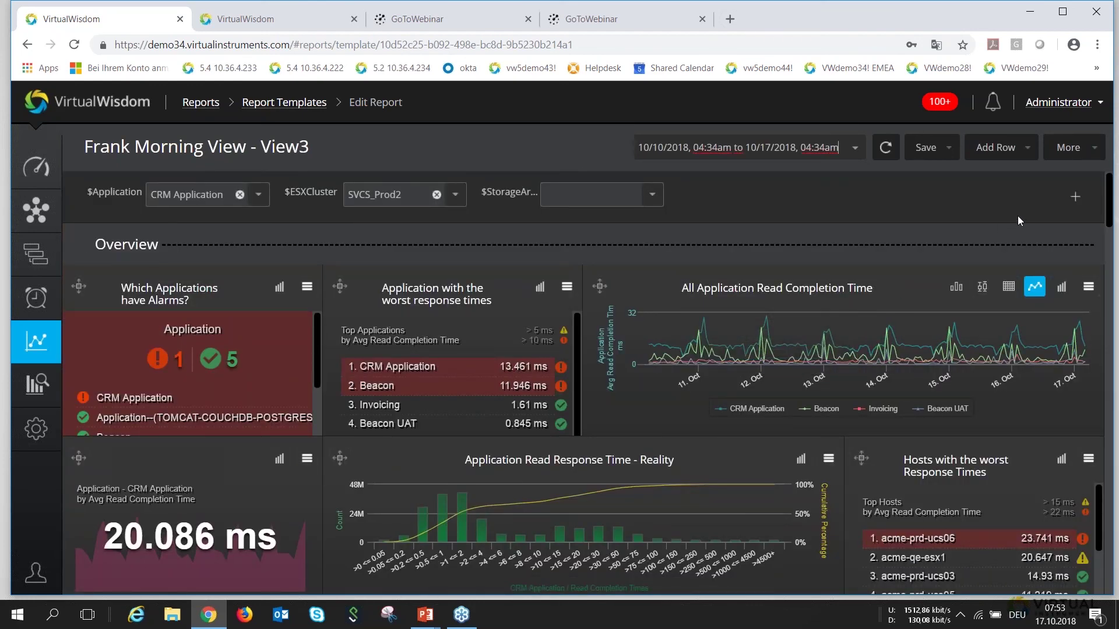
Add a row of two equal panels above the report's Overview section and start a Top N Trend chart in the first panel.
click(998, 150)
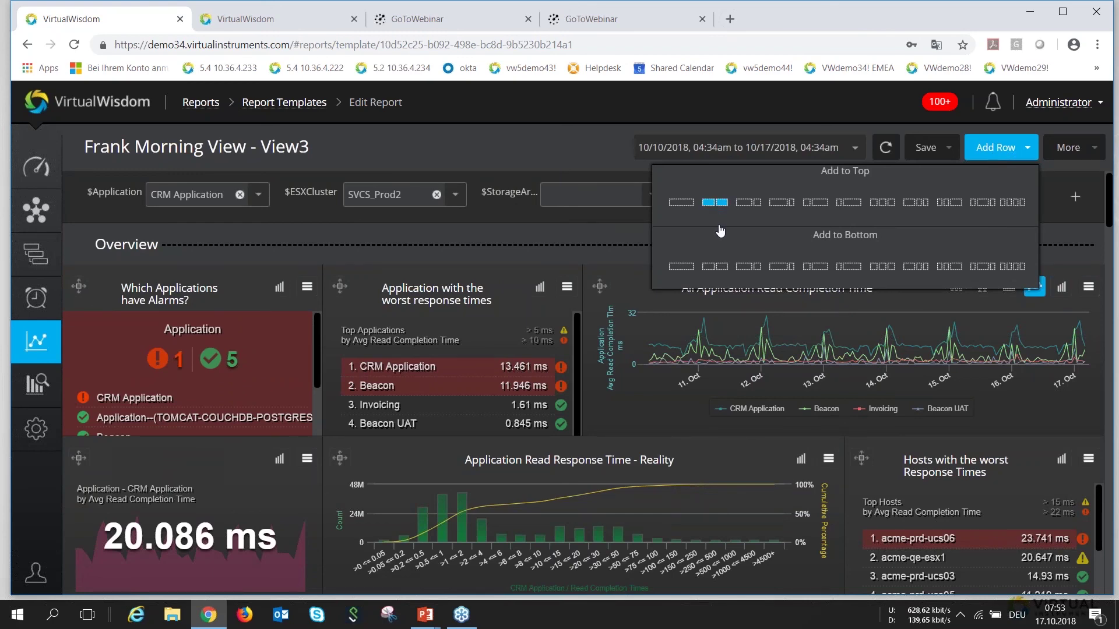
click(715, 203)
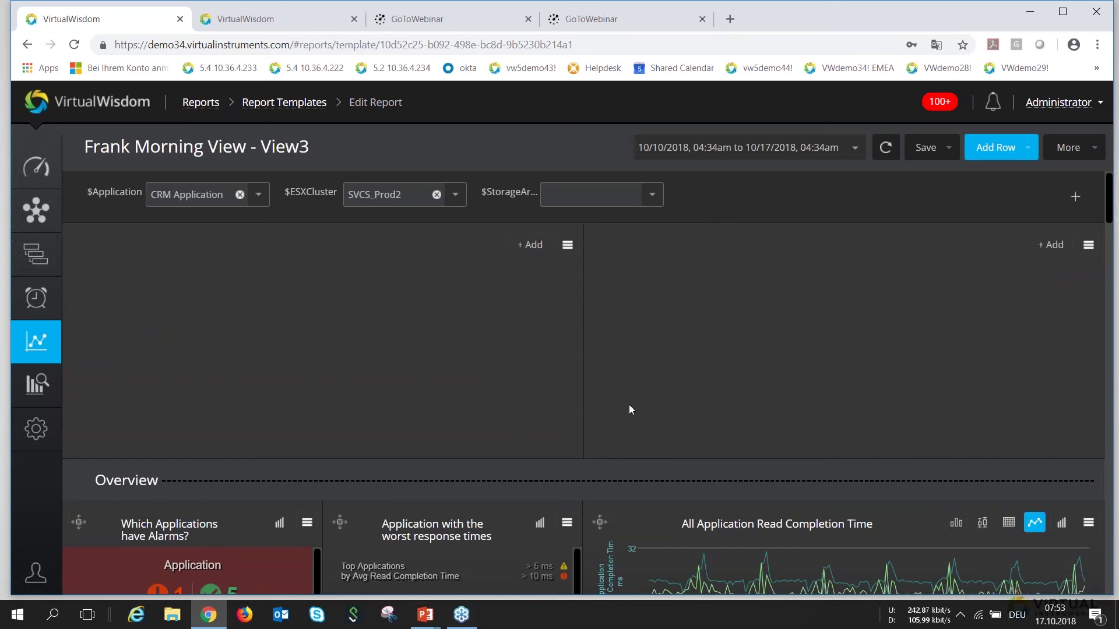
click(533, 246)
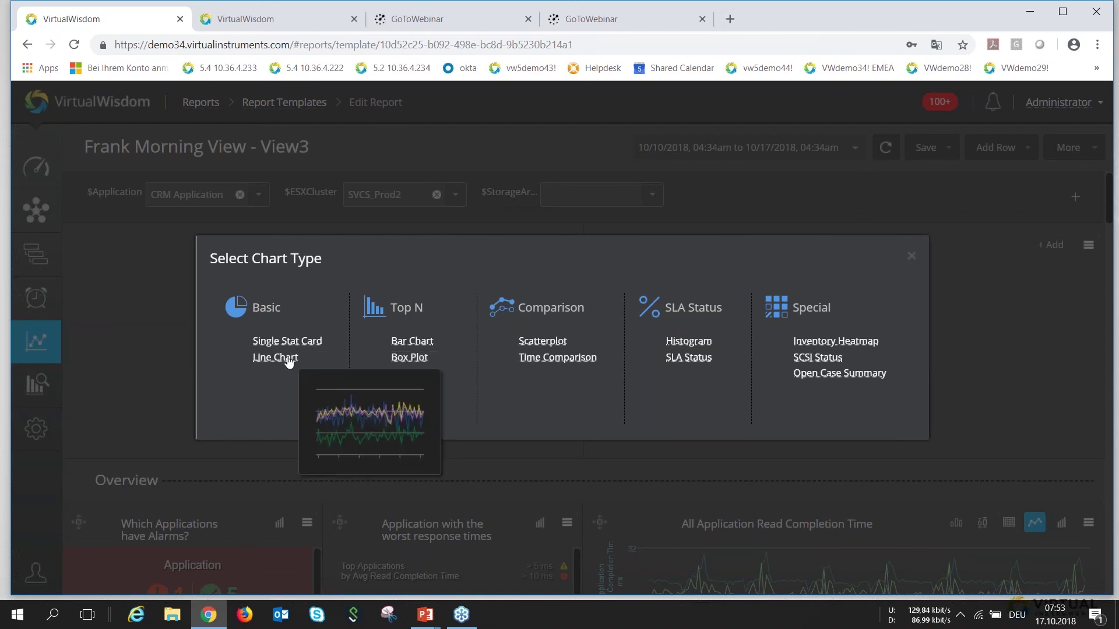
mouse_move(418, 345)
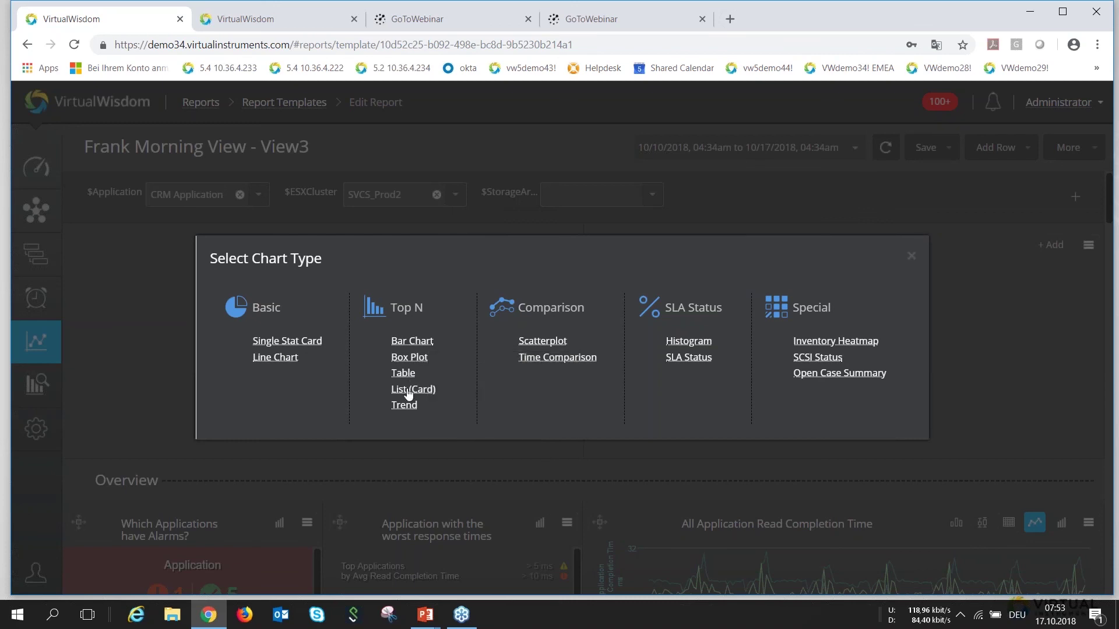
mouse_move(409, 394)
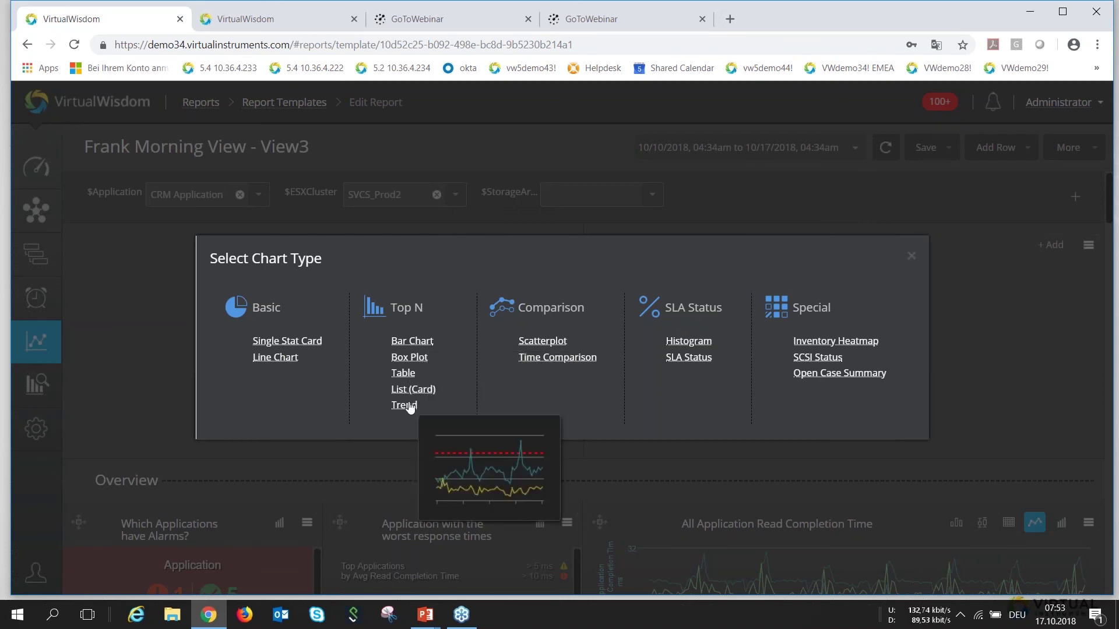
mouse_move(702, 345)
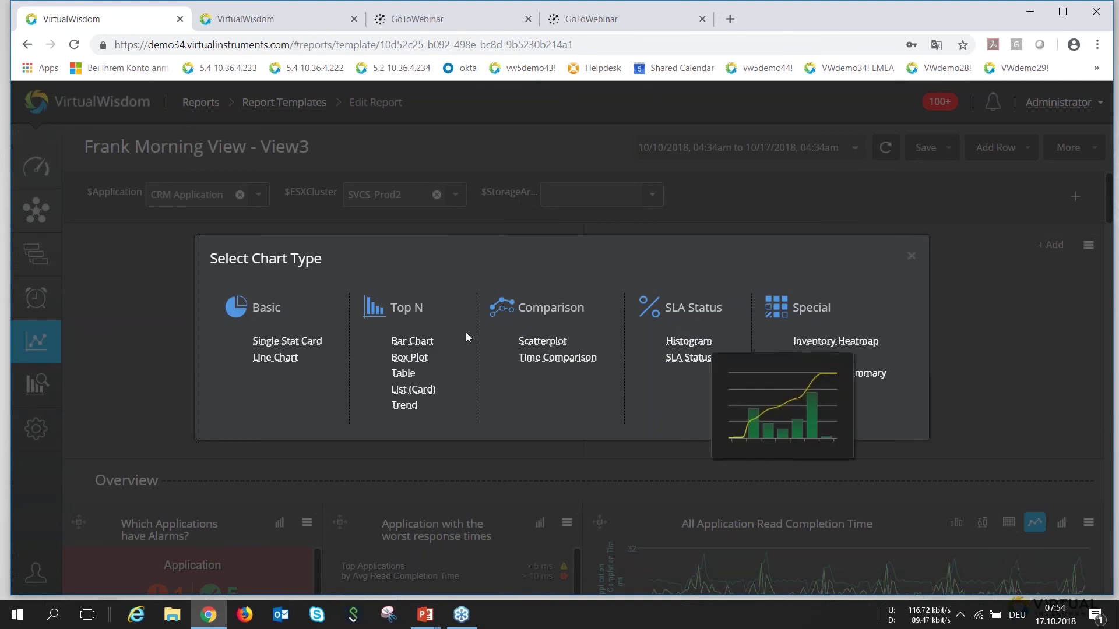
click(405, 406)
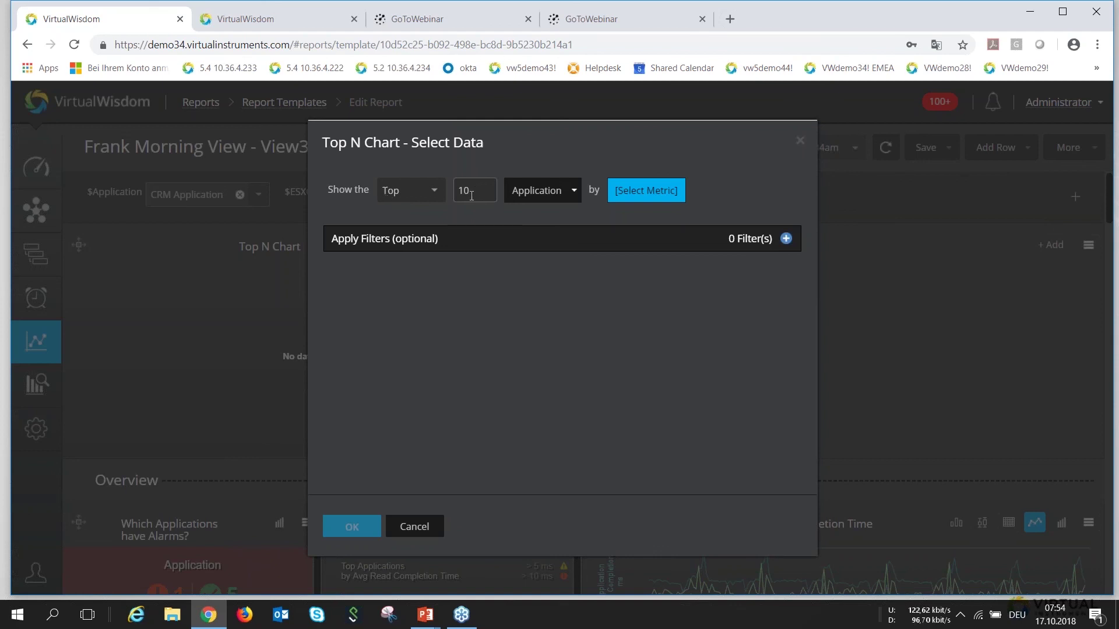
Configure the chart to show the top 10 Storage Ports by the Fibre Channel ProbeFC metric Avg Read Completion Time.
click(541, 194)
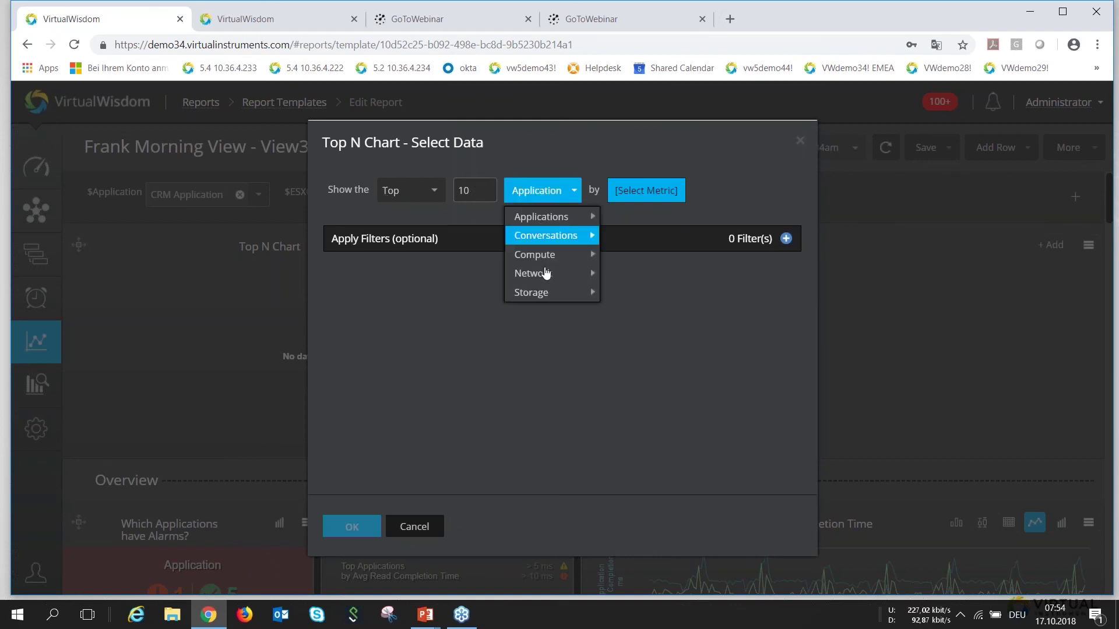
mouse_move(591, 293)
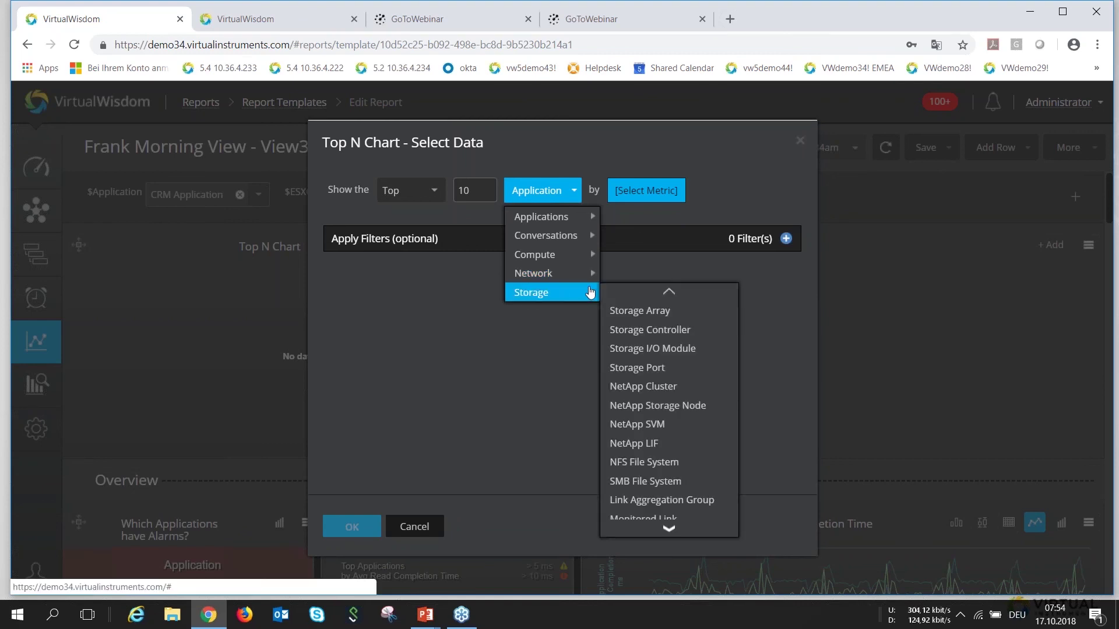
click(663, 369)
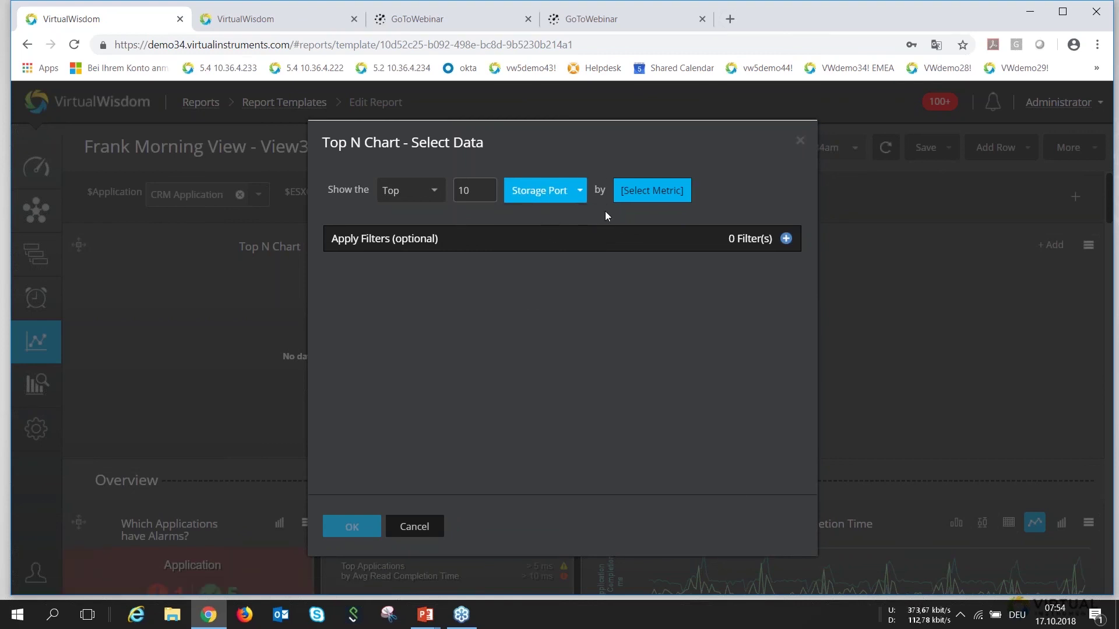
click(652, 193)
click(629, 257)
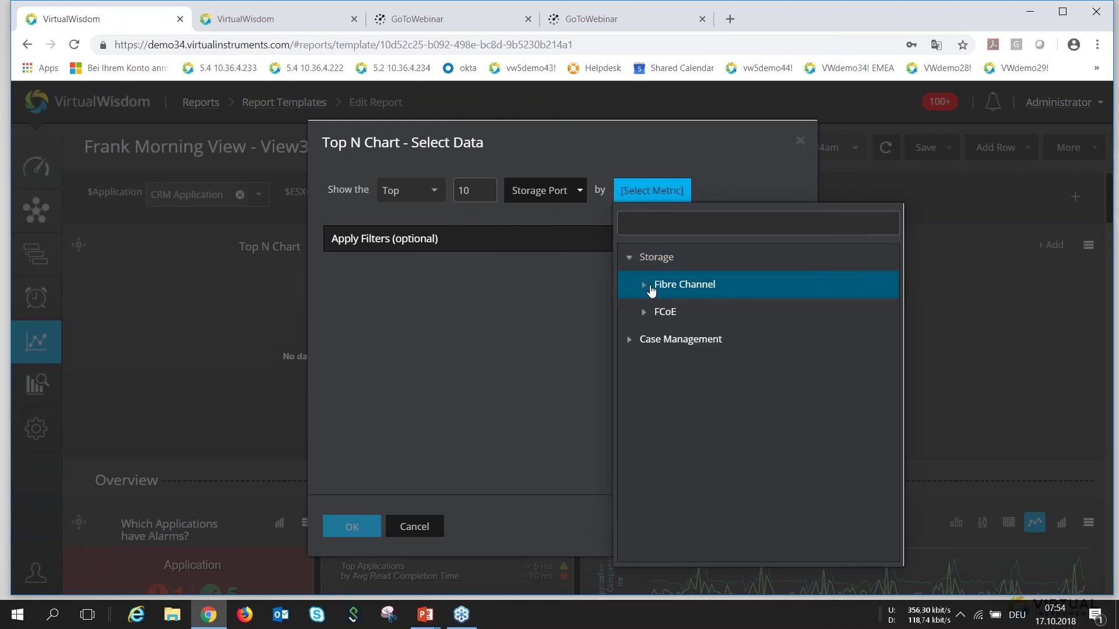
click(645, 285)
click(658, 339)
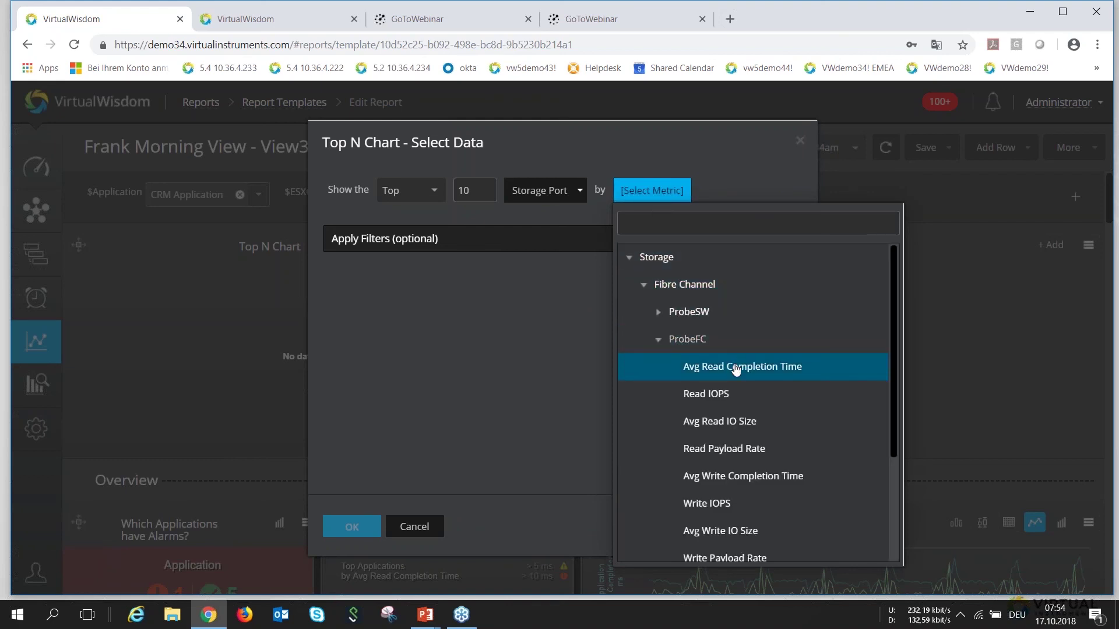
click(736, 367)
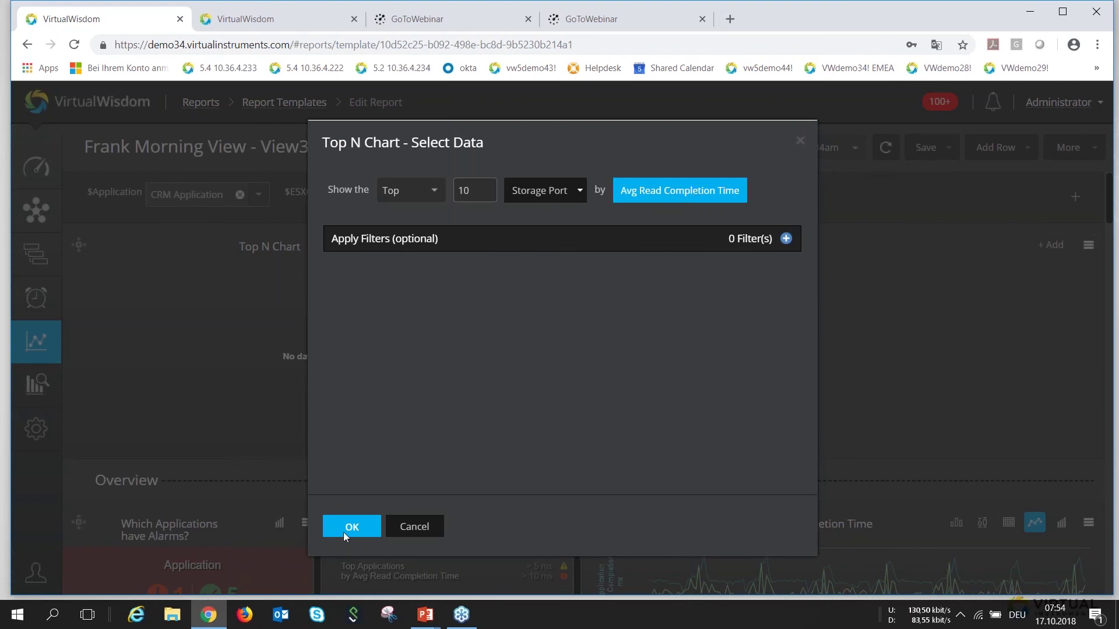
click(362, 532)
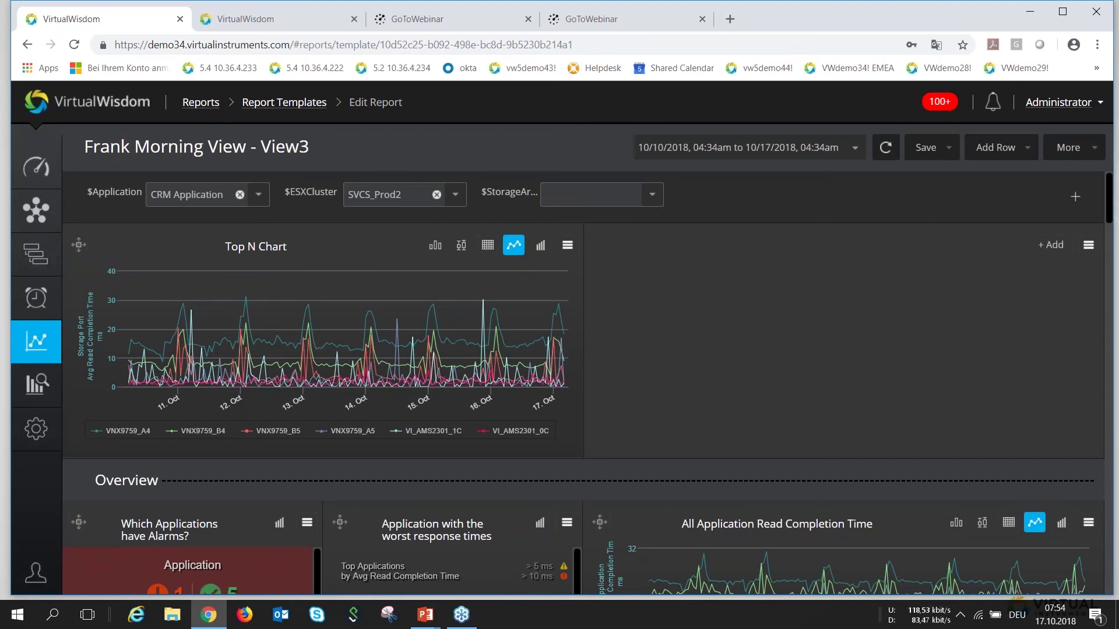
Zoom the new Top N chart to the period from about 4:00 pm on October 12 to the afternoon of October 13.
mouse_move(284, 301)
drag(285, 305, 348, 350)
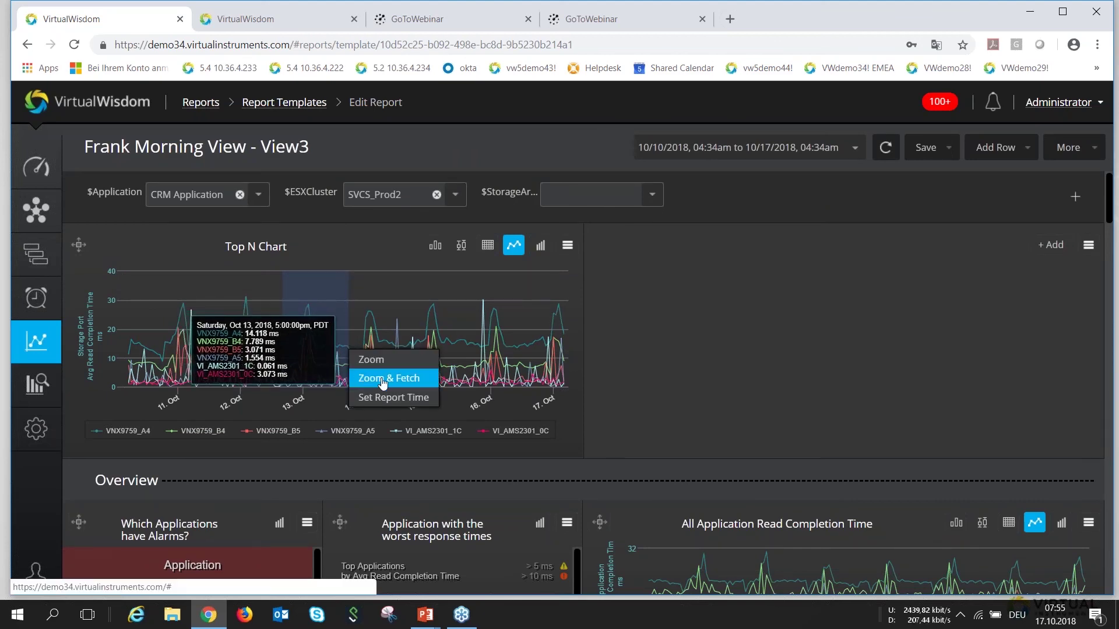
click(389, 365)
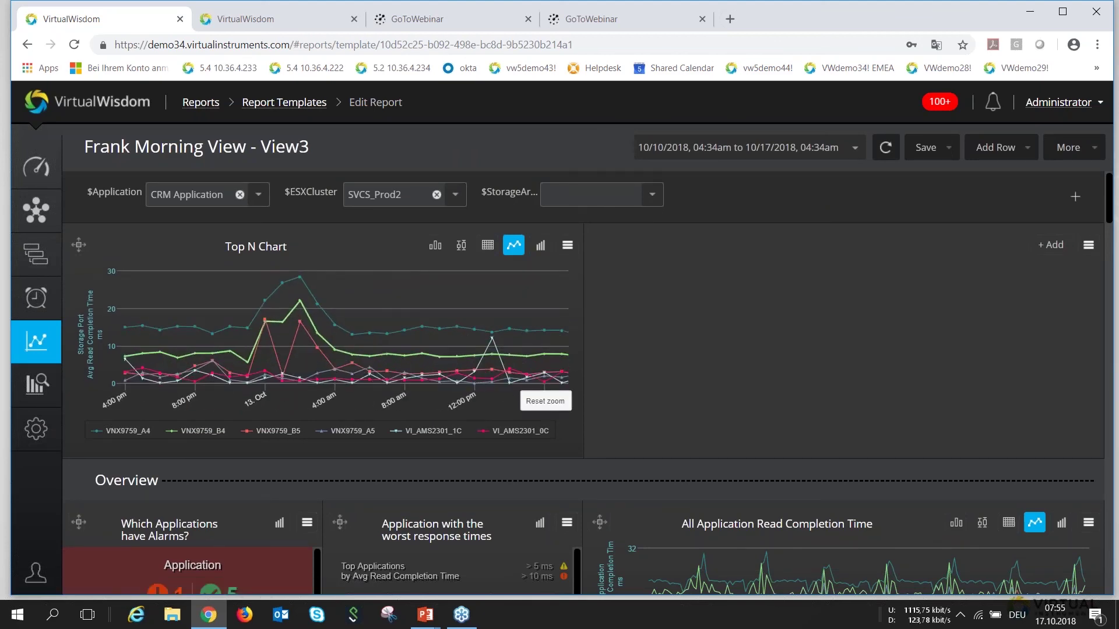
Hide the VNX9759_A5, VNX9759_B5, VNX9759_B4 and VI_AMS2301_1C series in the Top N chart and inspect the two remaining trends.
click(350, 432)
click(262, 431)
click(203, 432)
click(430, 432)
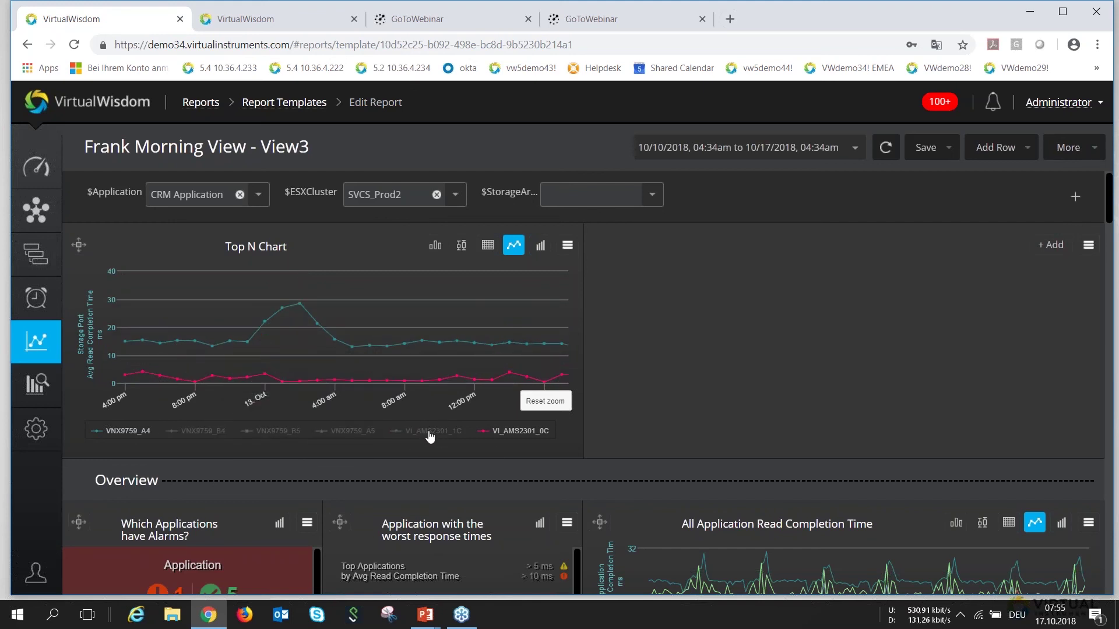
mouse_move(454, 313)
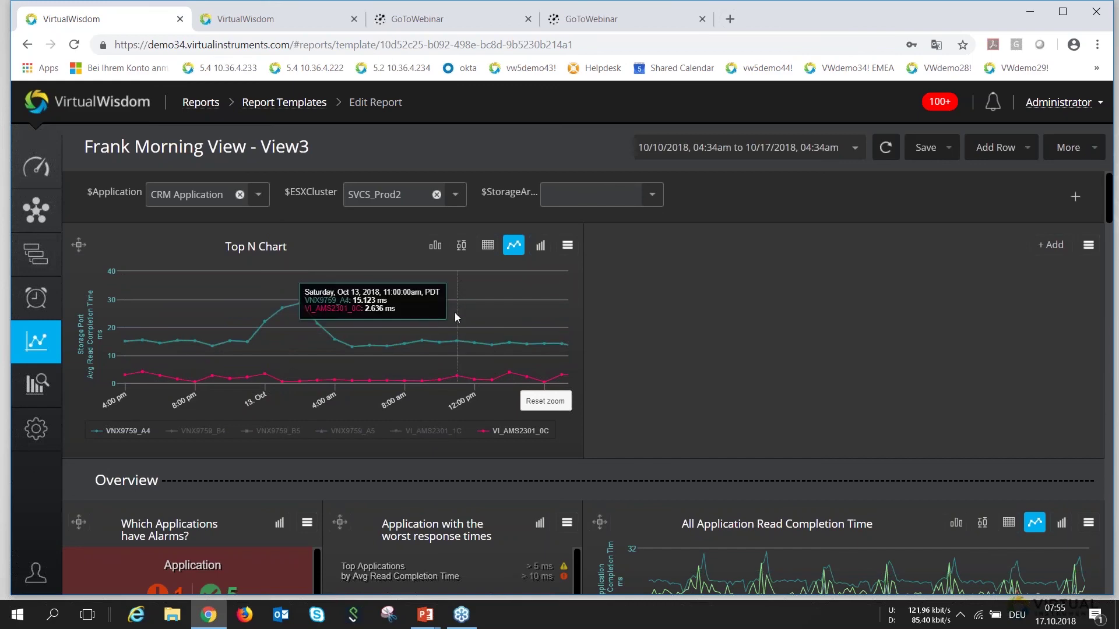
Leave the report template without saving its changes and start a new Balance Finder analytic.
click(37, 386)
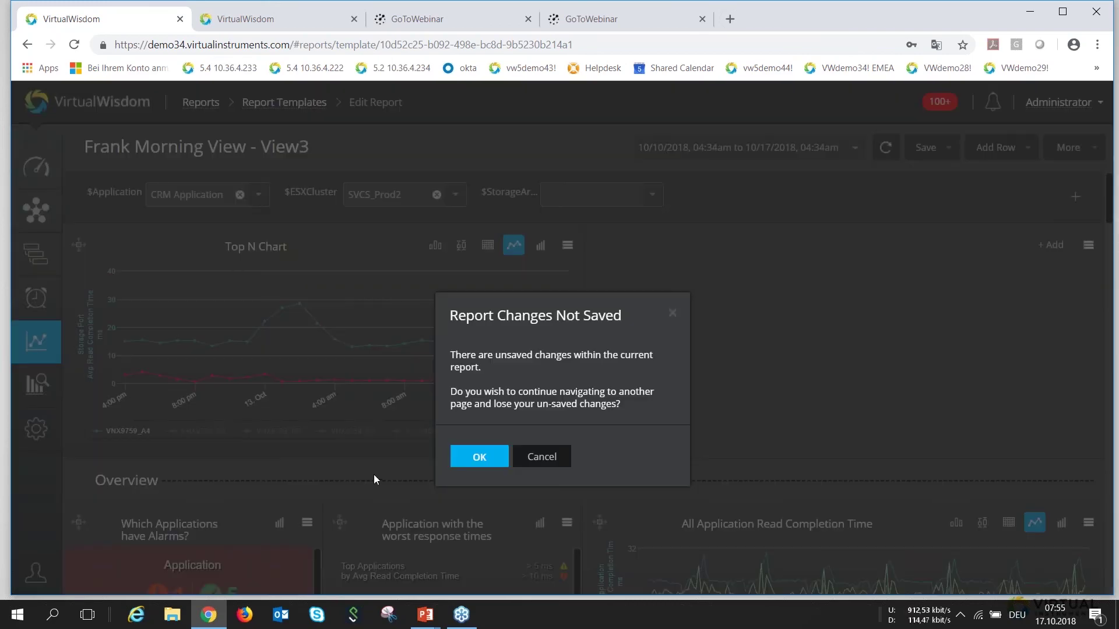
click(462, 451)
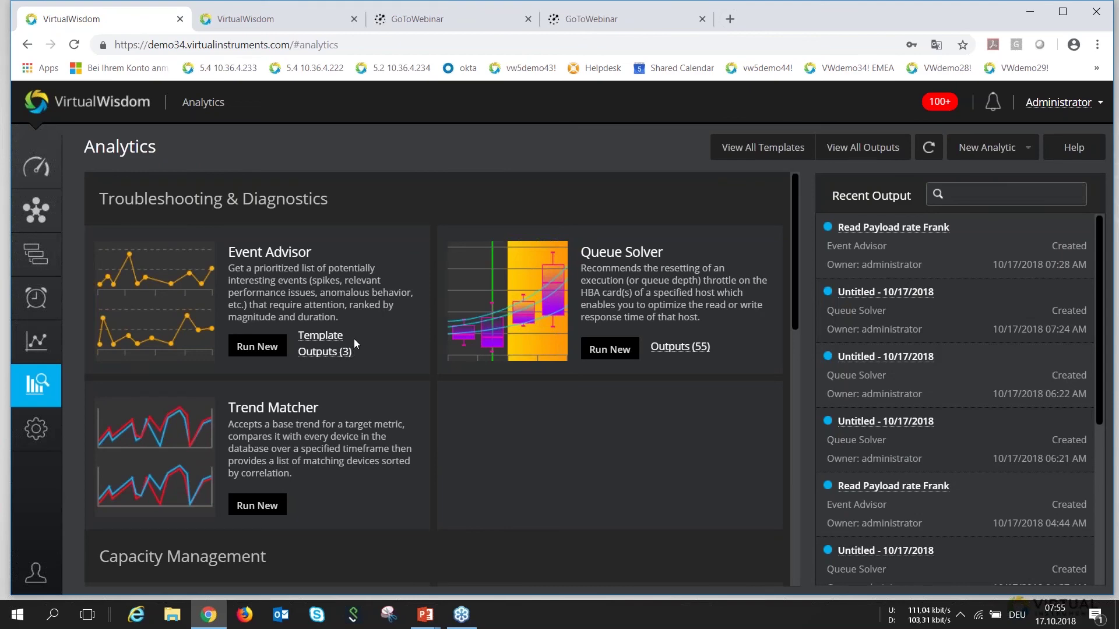
scroll(354, 331, down, 10)
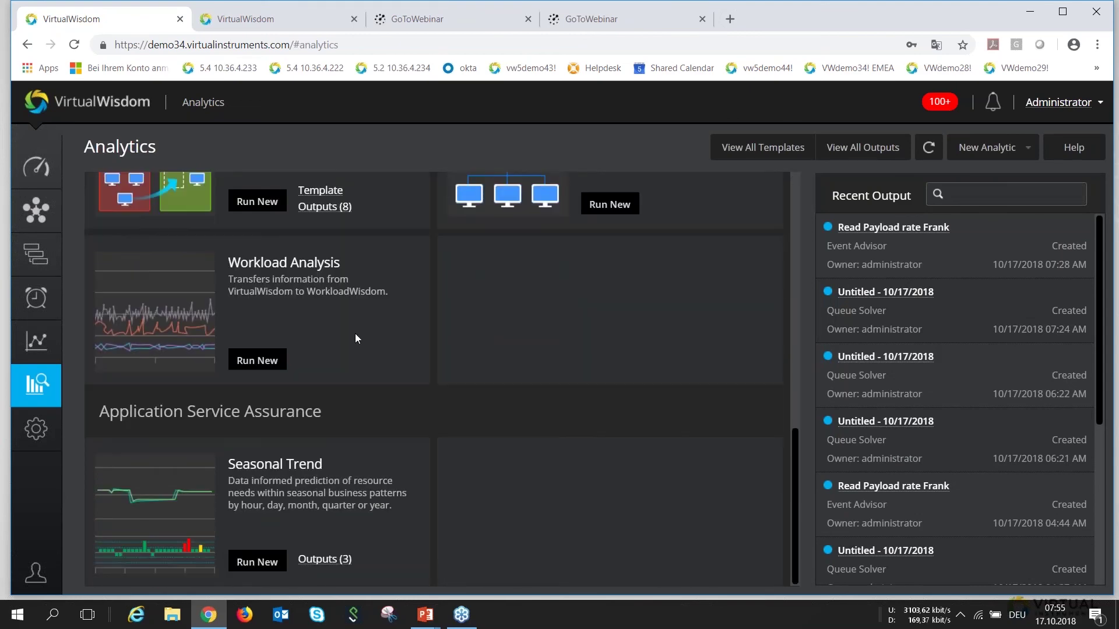
scroll(355, 336, up, 1)
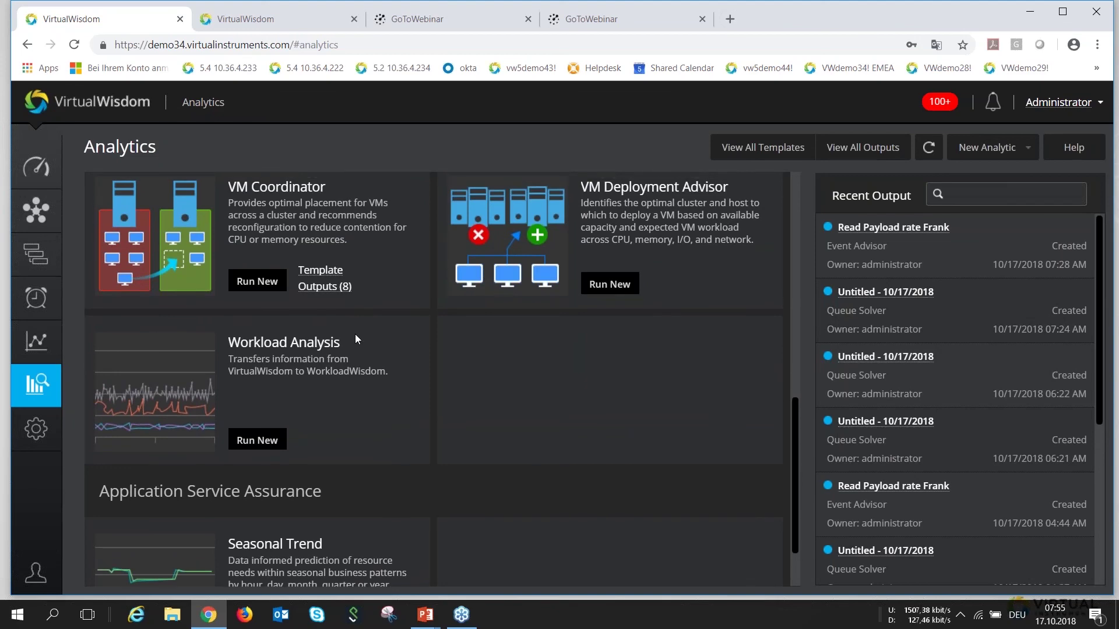
scroll(356, 336, up, 4)
click(265, 413)
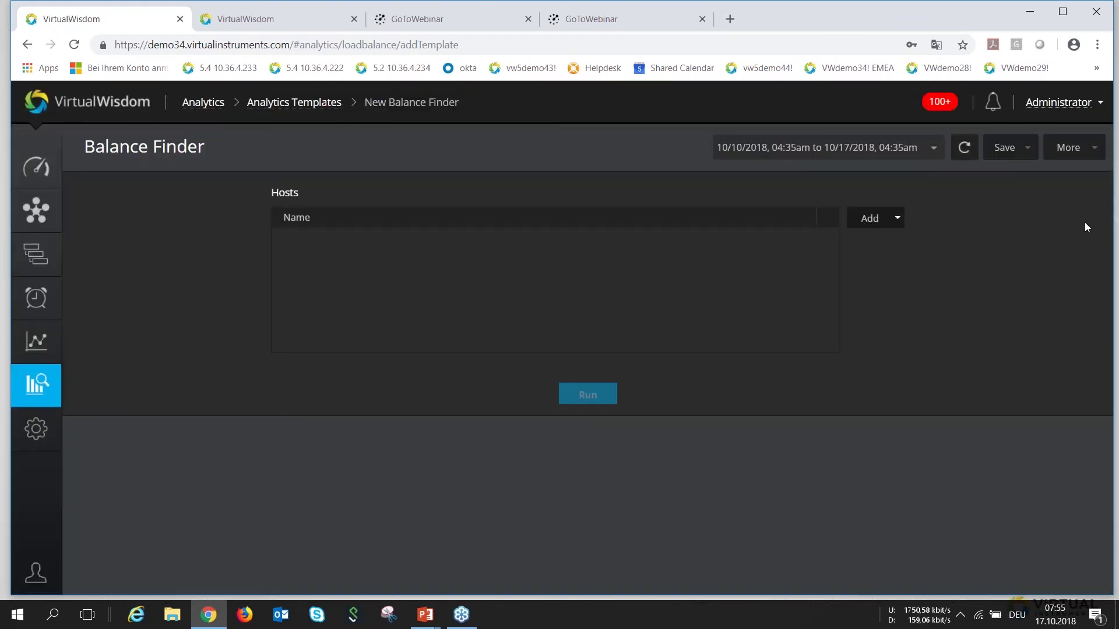
Add filtered hosts for the discovered TOMCAT-COUCHDB application, Beacon, Beacon UAT, CRM Application, the Customer Portal application and Invoicing.
click(888, 220)
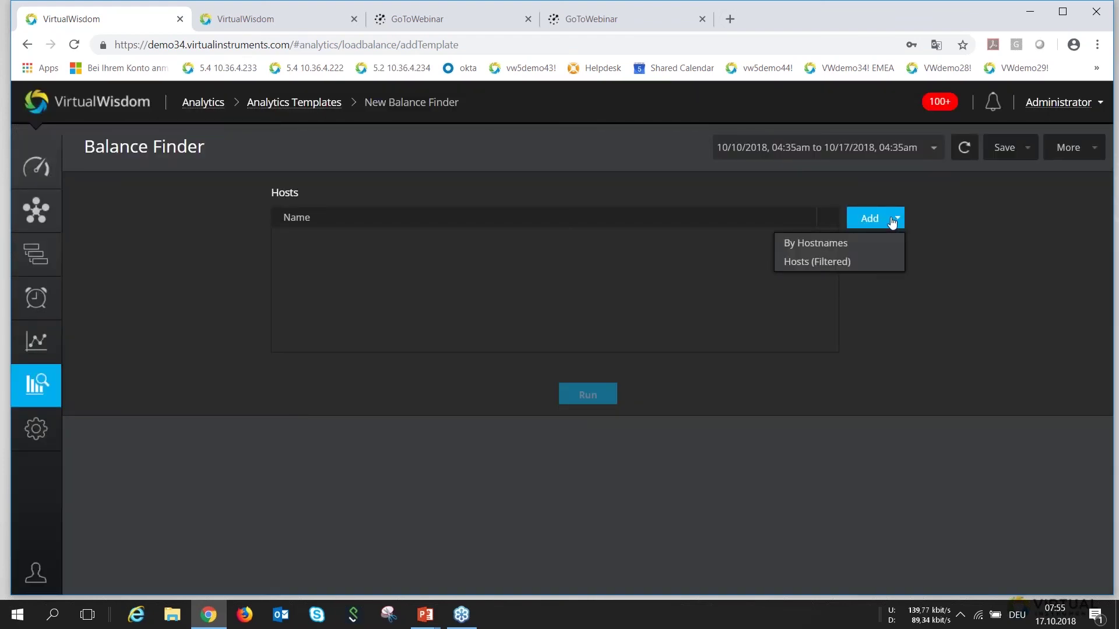
click(833, 264)
click(575, 301)
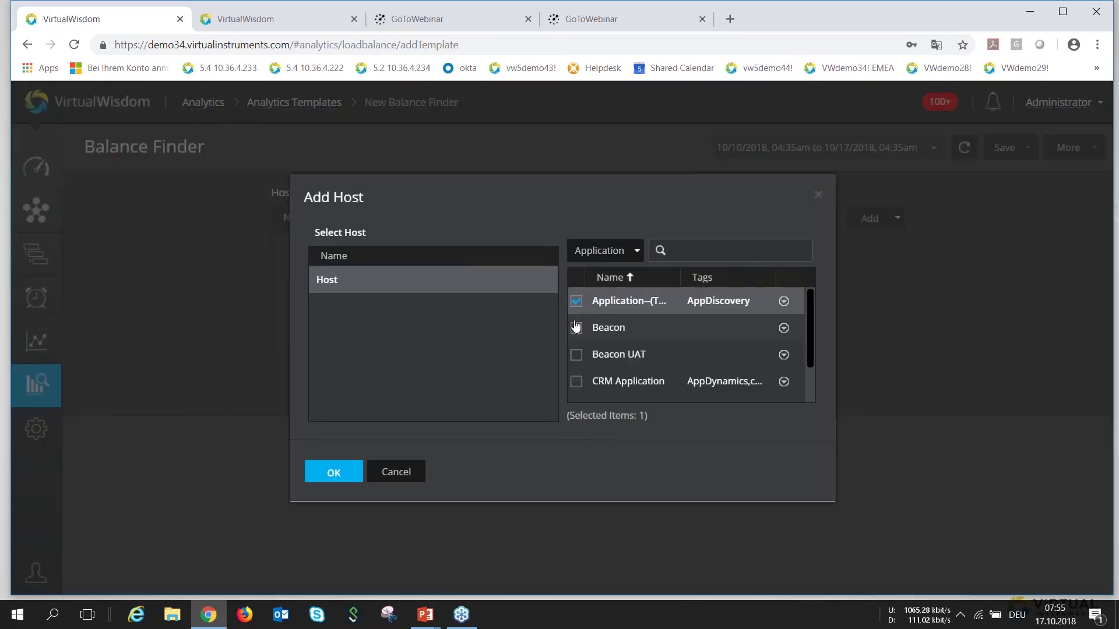
click(575, 328)
click(576, 354)
click(576, 381)
scroll(810, 349, down, 2)
click(576, 361)
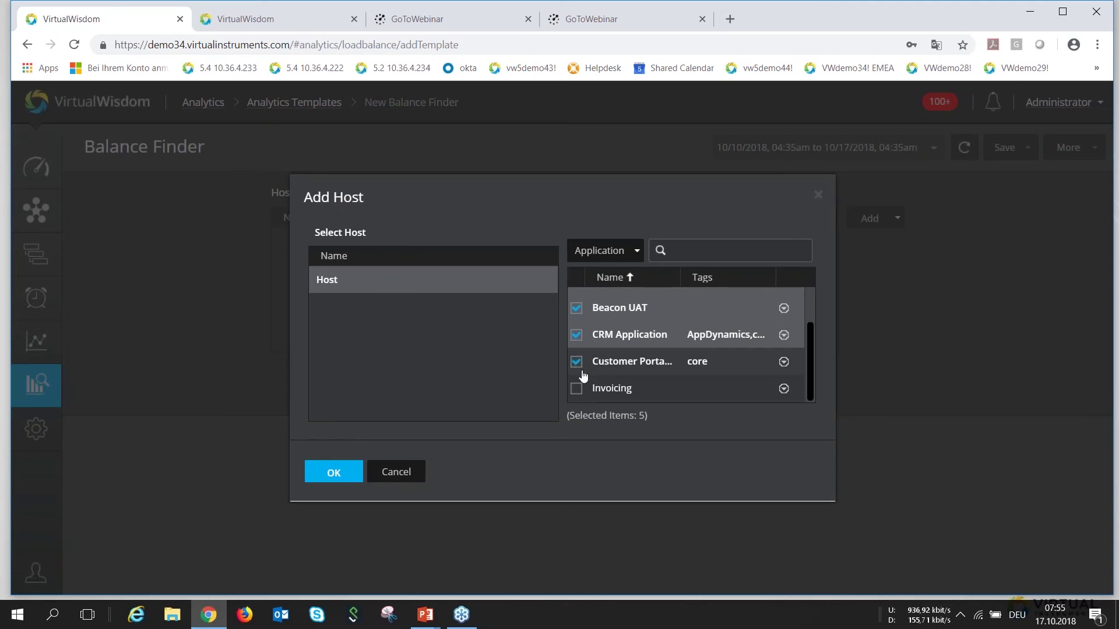
click(576, 388)
click(344, 475)
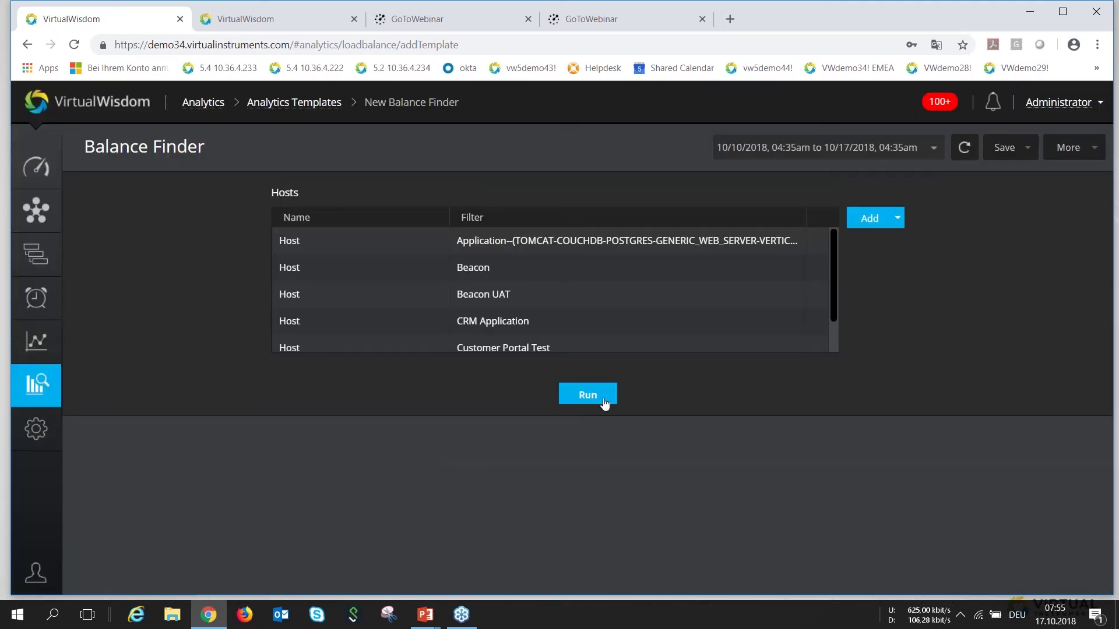
Run the Balance Finder and examine the HBA balance distribution chart and the host results table.
click(589, 396)
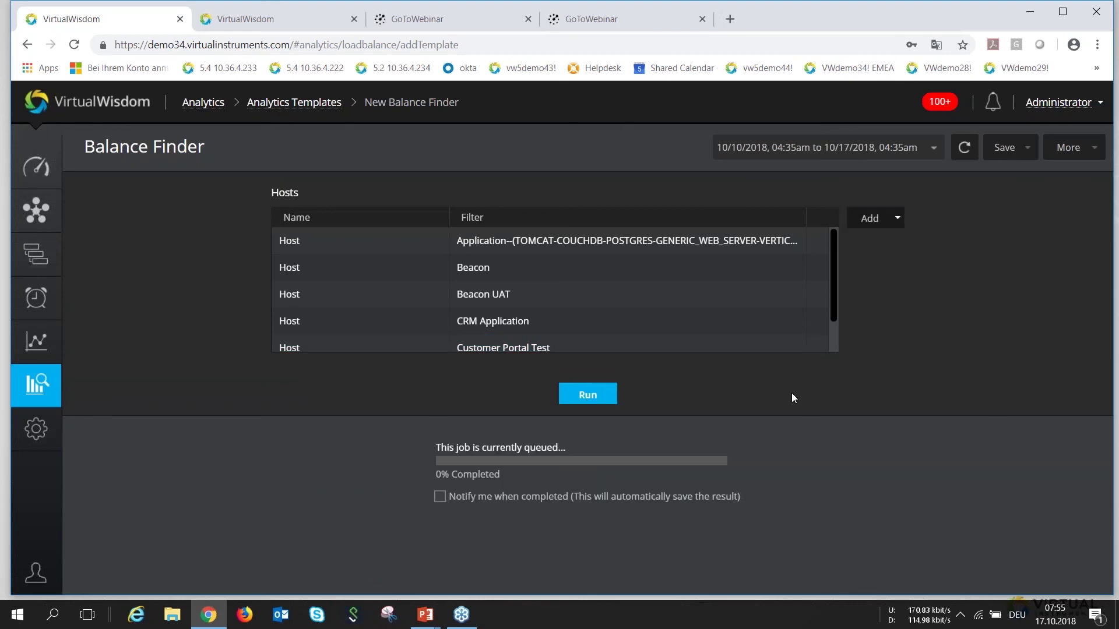
scroll(754, 390, down, 3)
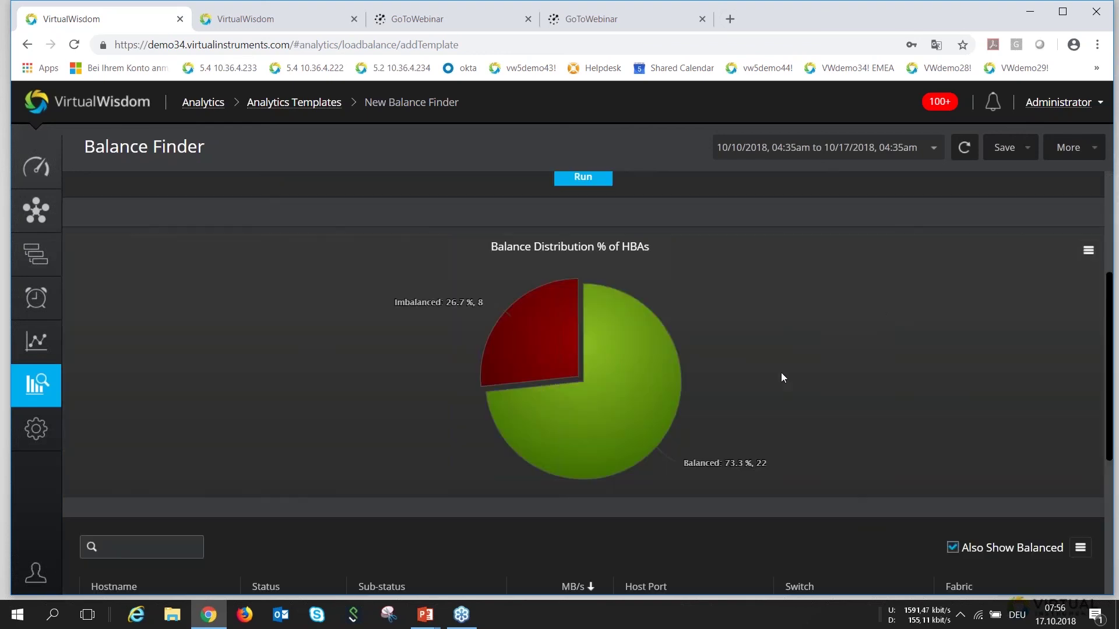
mouse_move(645, 379)
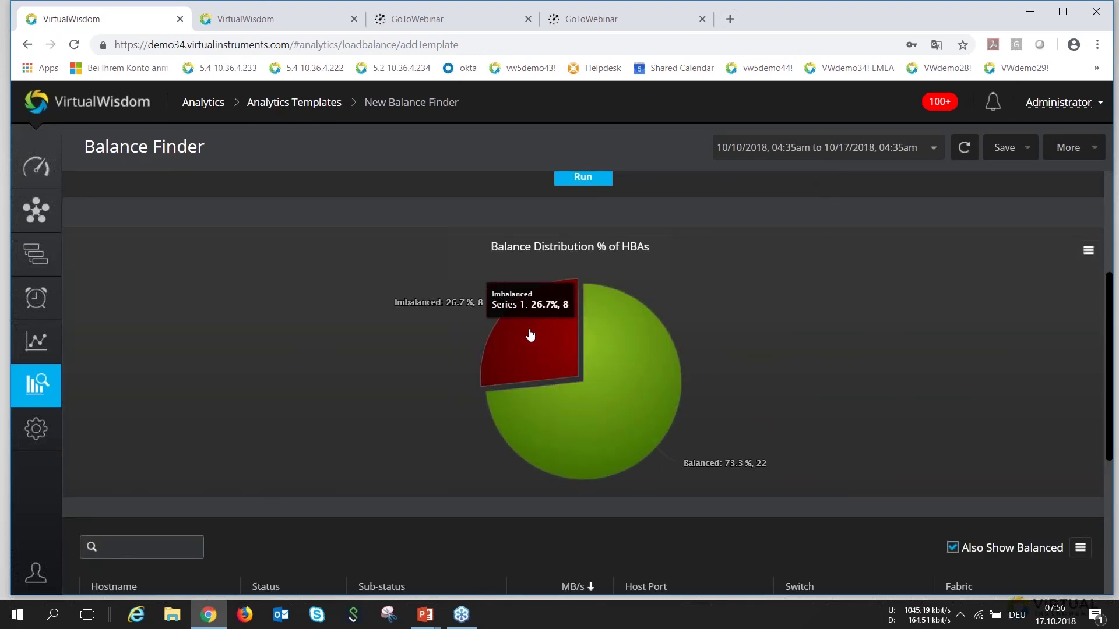
mouse_move(542, 342)
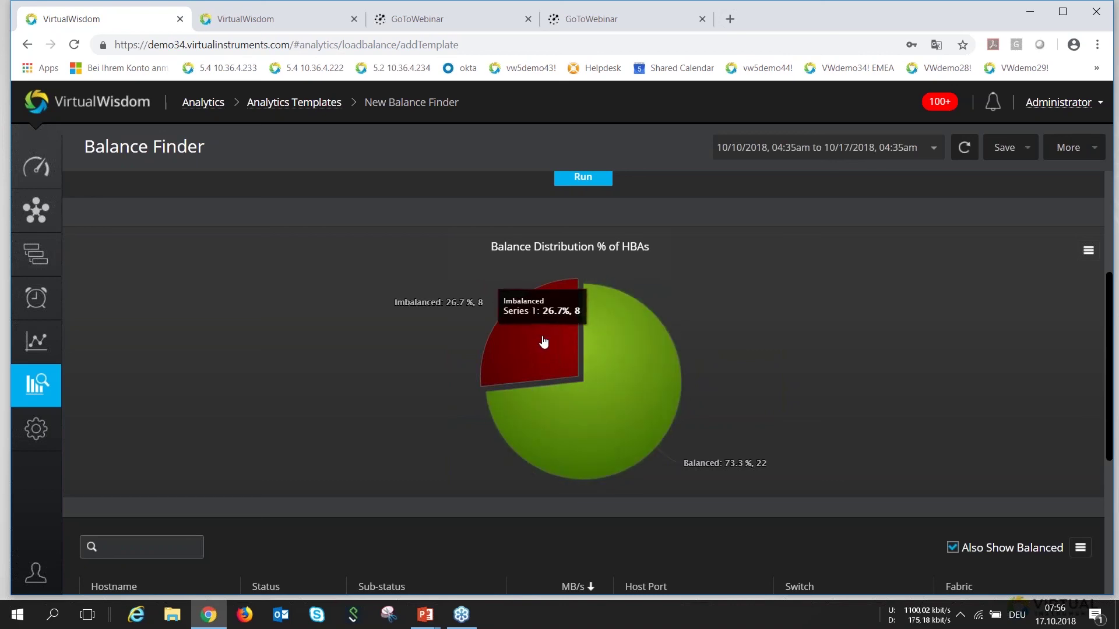
scroll(543, 342, down, 5)
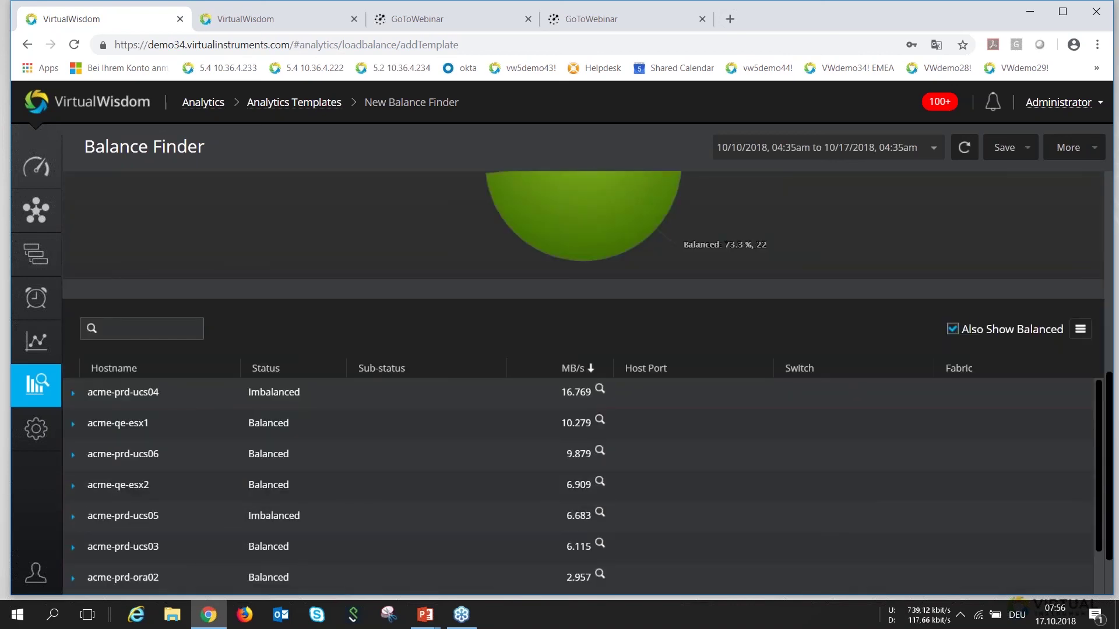
scroll(541, 341, up, 2)
scroll(542, 340, down, 2)
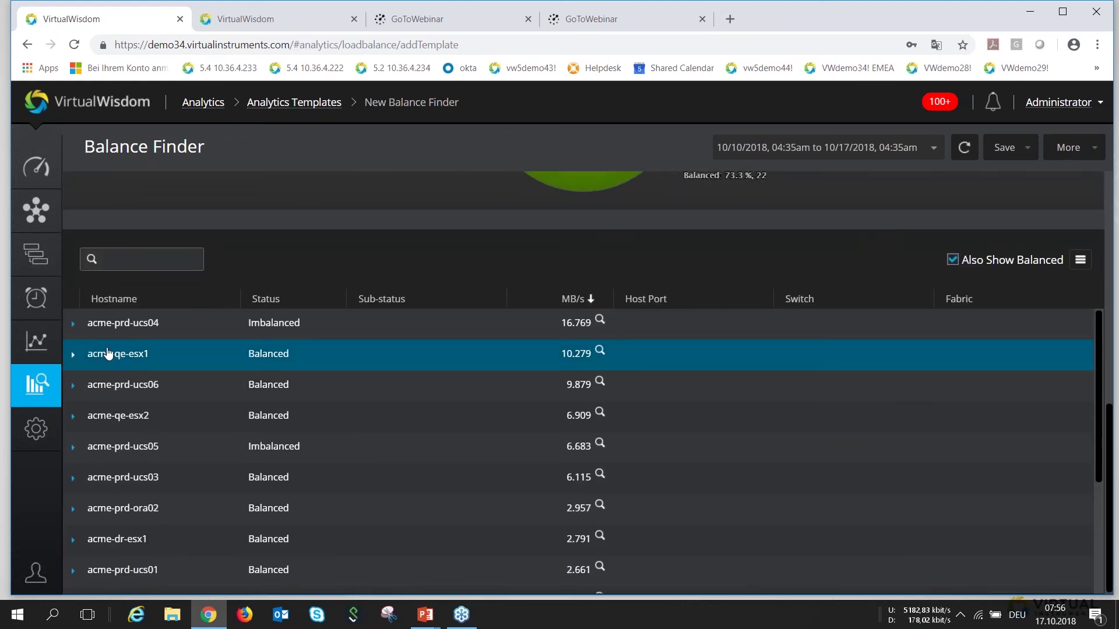
Expand host acme-qe-esx1 and compare the throughput, host port, switch and fabric of its two HBA entries.
click(74, 356)
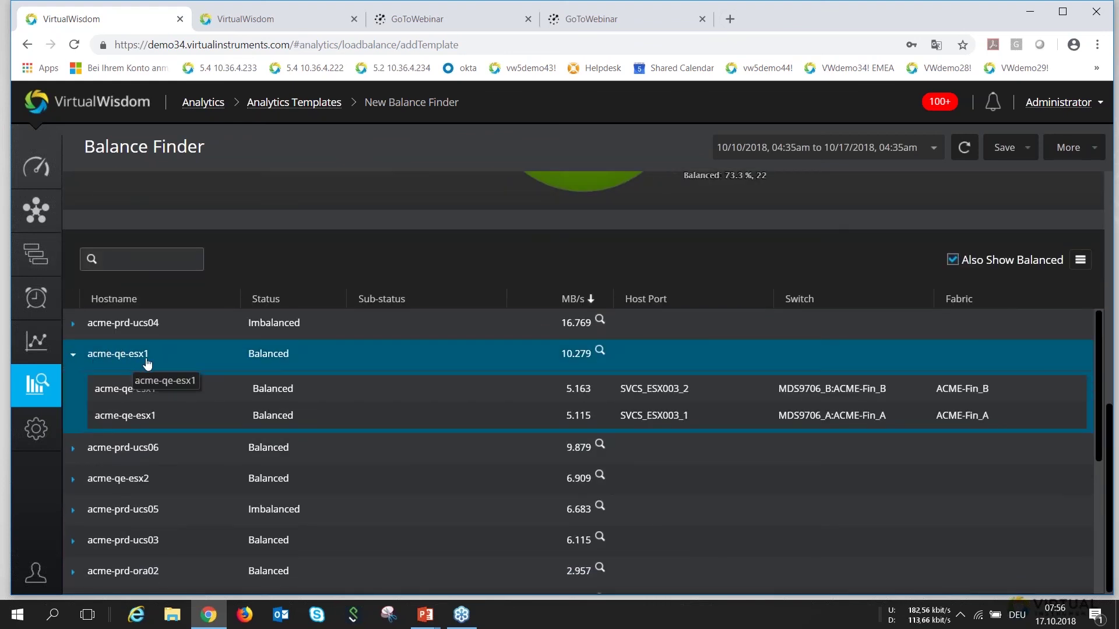
click(635, 408)
click(594, 390)
click(589, 413)
click(589, 397)
click(589, 408)
click(592, 400)
click(664, 415)
click(673, 395)
click(681, 411)
click(758, 400)
click(816, 413)
click(857, 390)
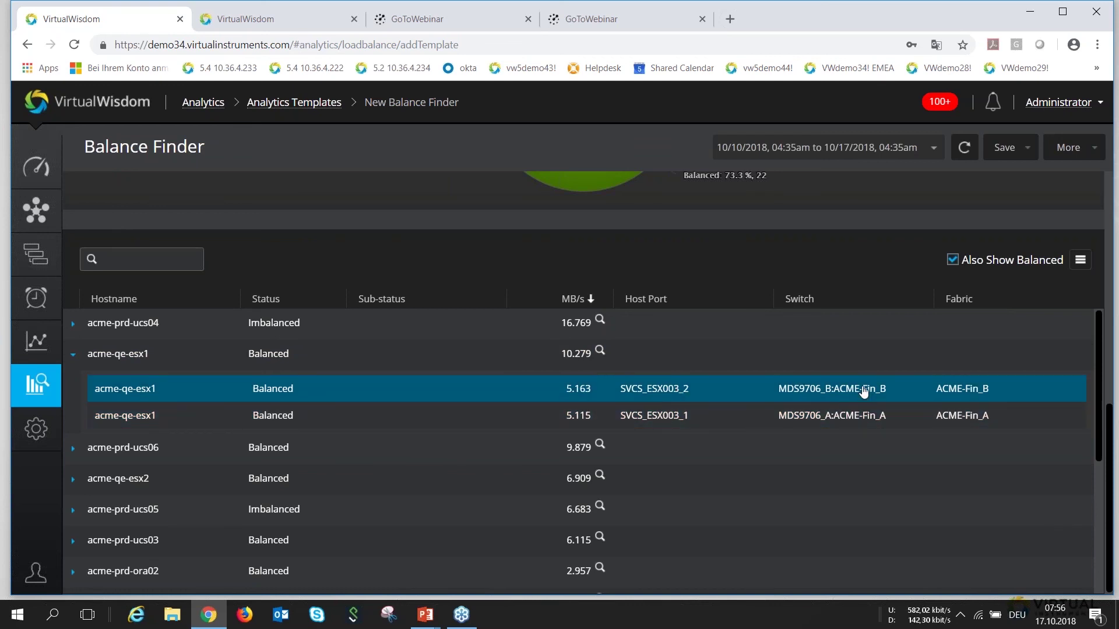
click(862, 415)
click(871, 391)
click(881, 412)
click(933, 393)
click(869, 415)
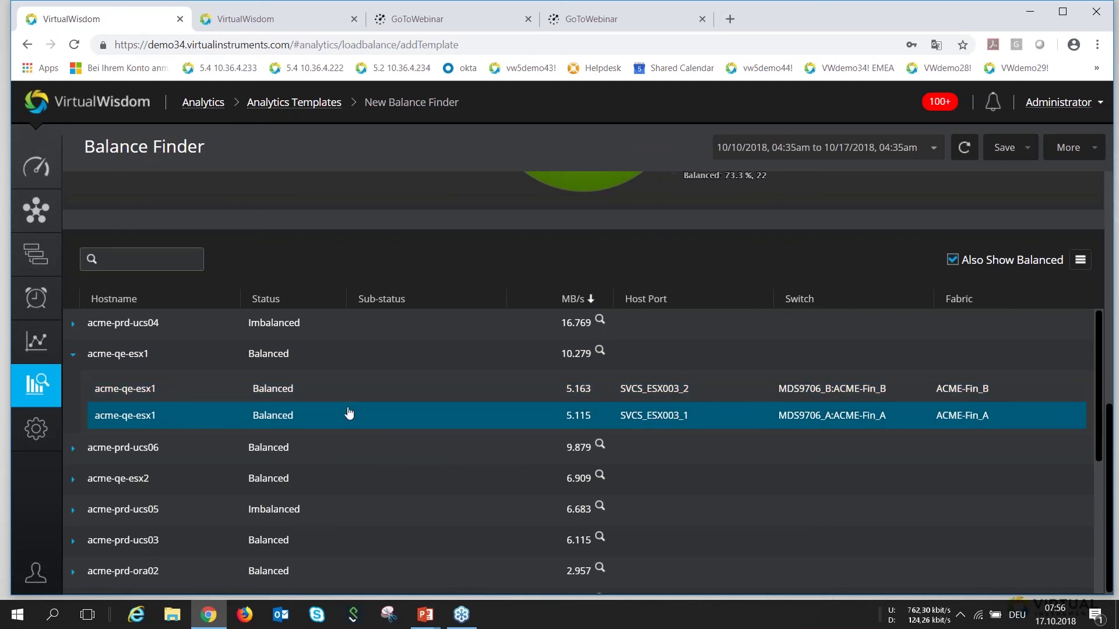
click(192, 363)
Expand host acme-prd-ucs04 and compare the throughput, switch and fabric of its ports SVCS_UCS12_A and SVCS_UCS12_B.
click(87, 329)
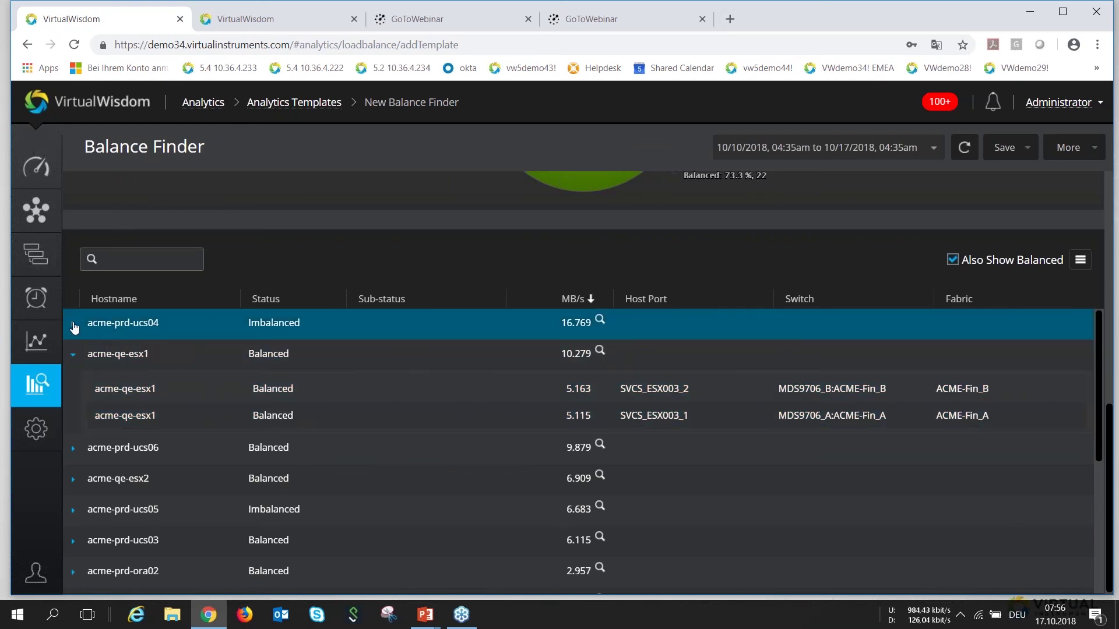
click(75, 324)
click(216, 365)
click(186, 384)
click(180, 358)
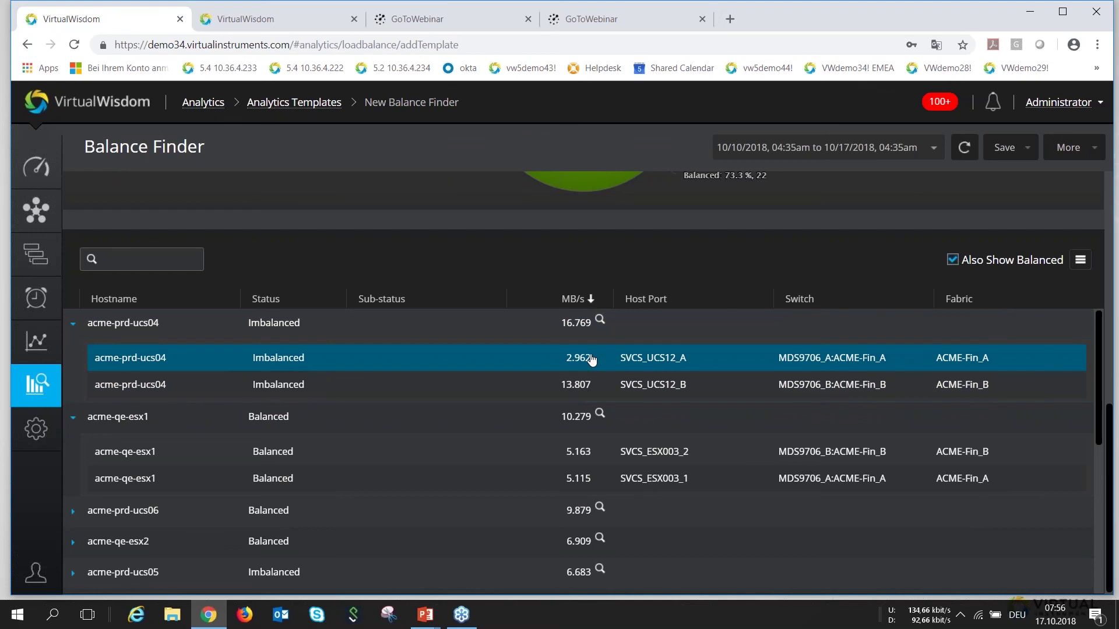
click(583, 387)
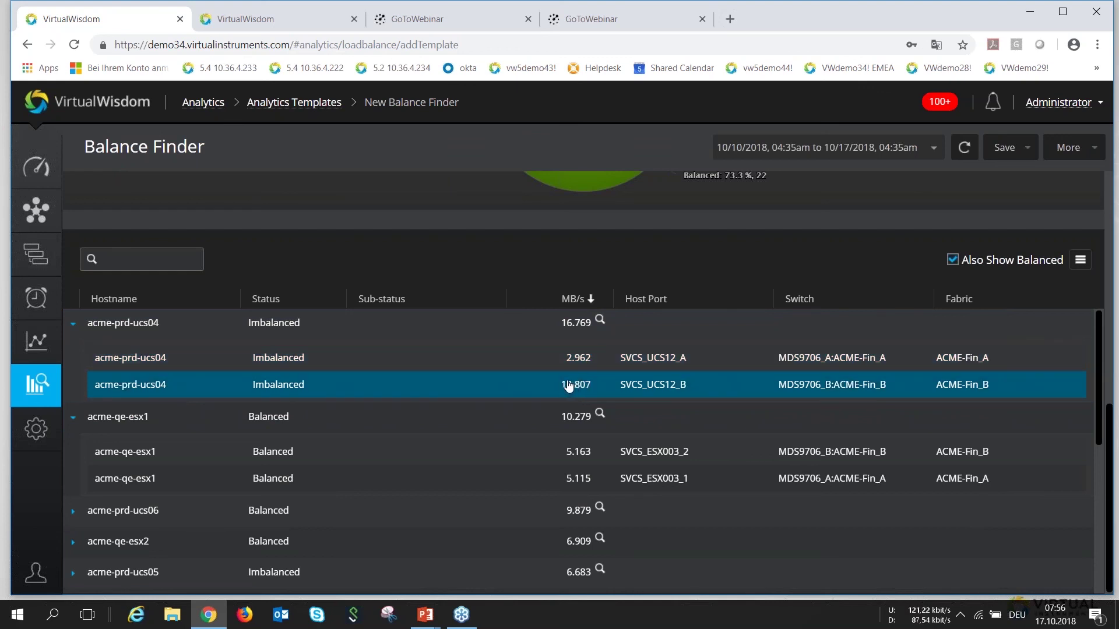
click(817, 370)
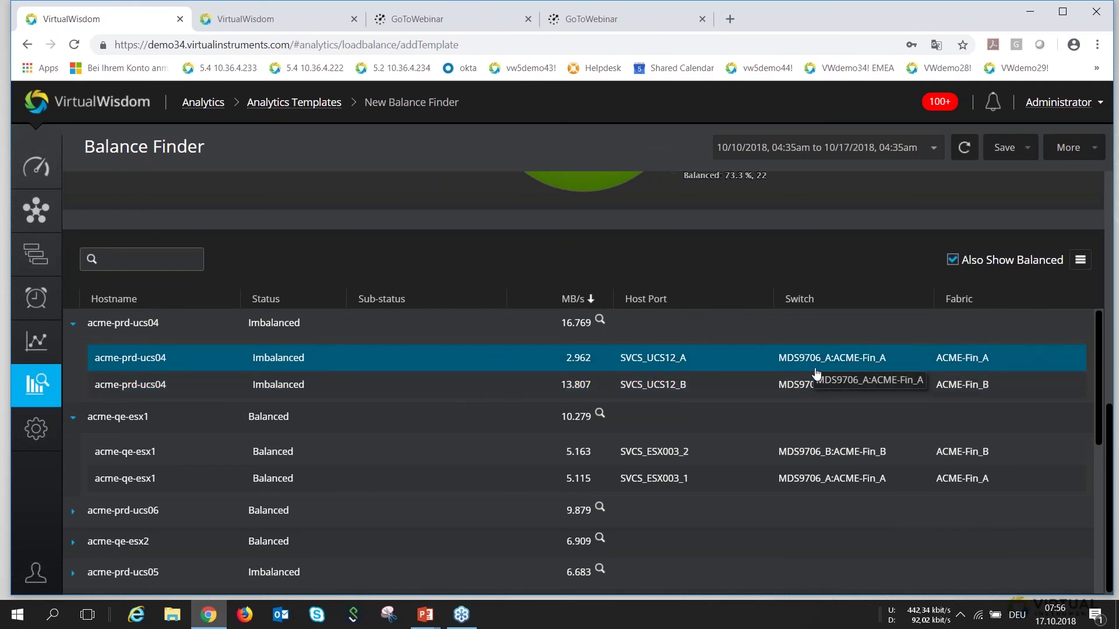
click(962, 386)
click(583, 326)
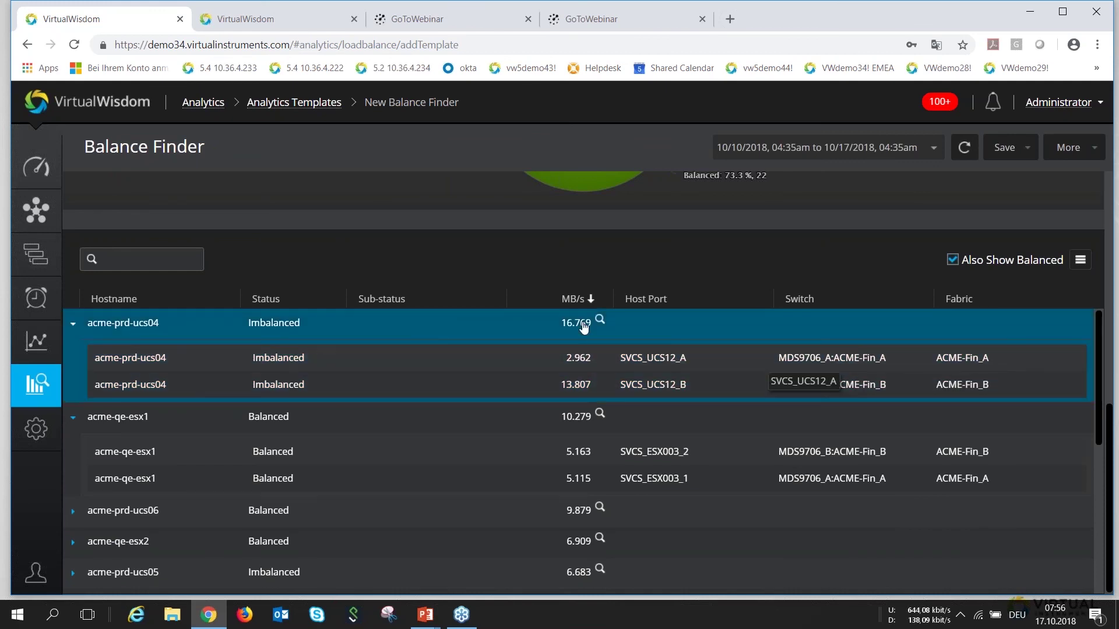
View the port trends of host acme-prd-ucs04, mark the period around October 12 to 13, and close the chart.
click(600, 321)
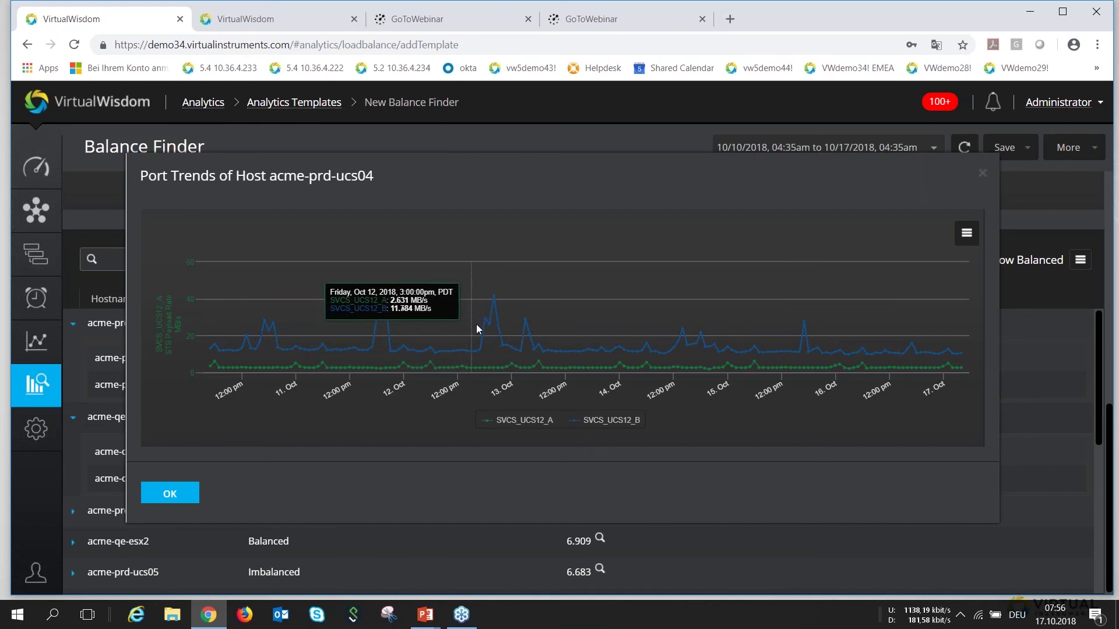
drag(496, 324, 450, 289)
drag(560, 352, 559, 346)
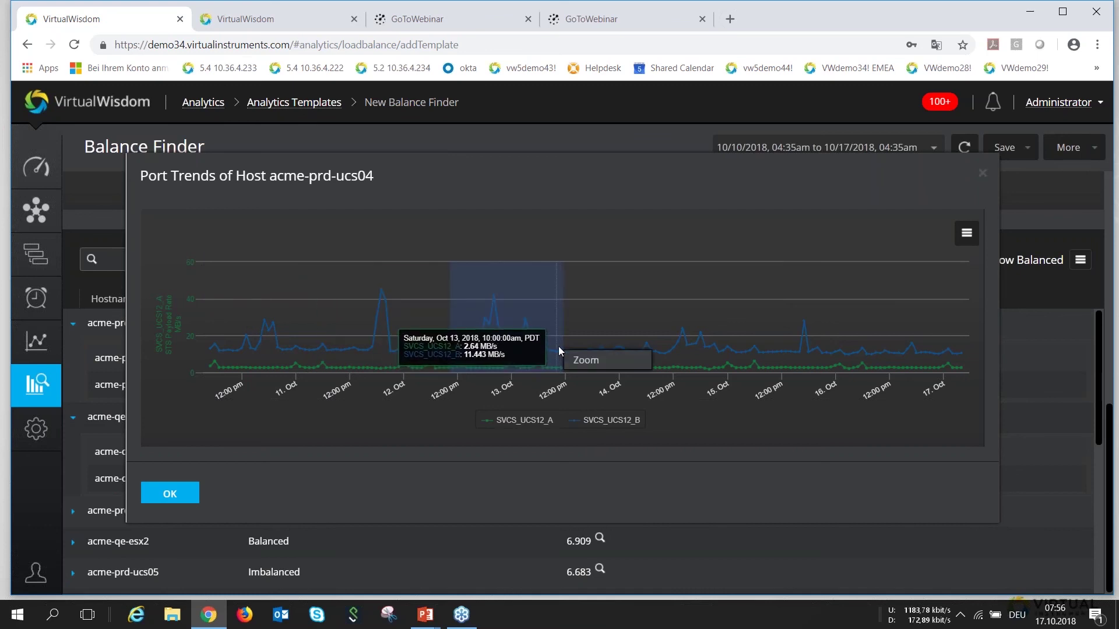
click(617, 295)
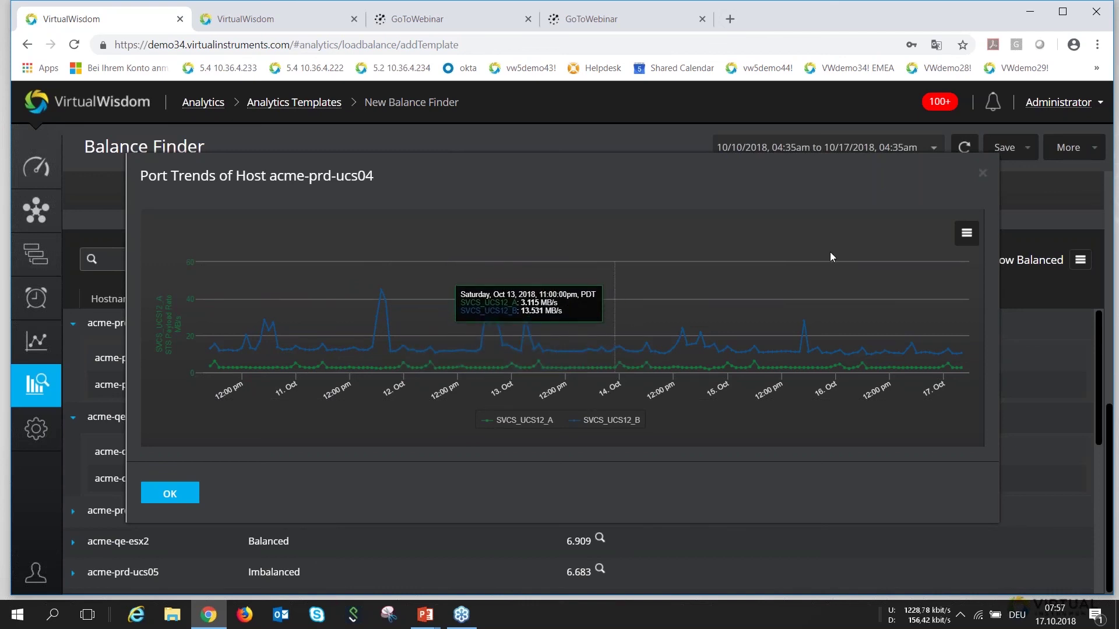
click(983, 176)
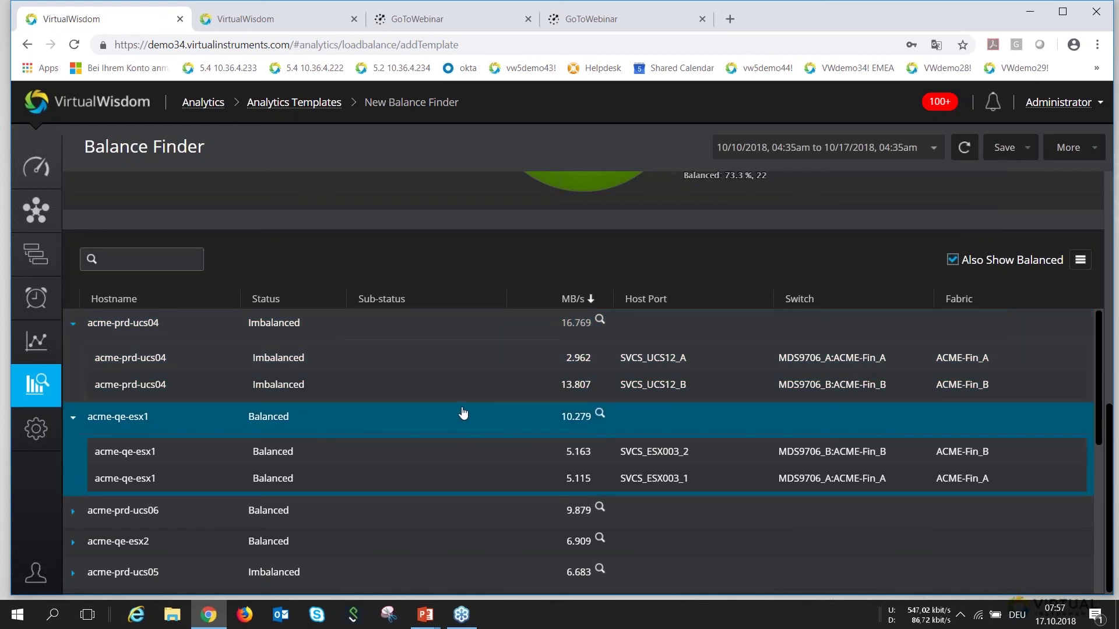
Leave the Balance Finder without saving and review the licensed integrations in the probe management settings.
scroll(412, 437, down, 1)
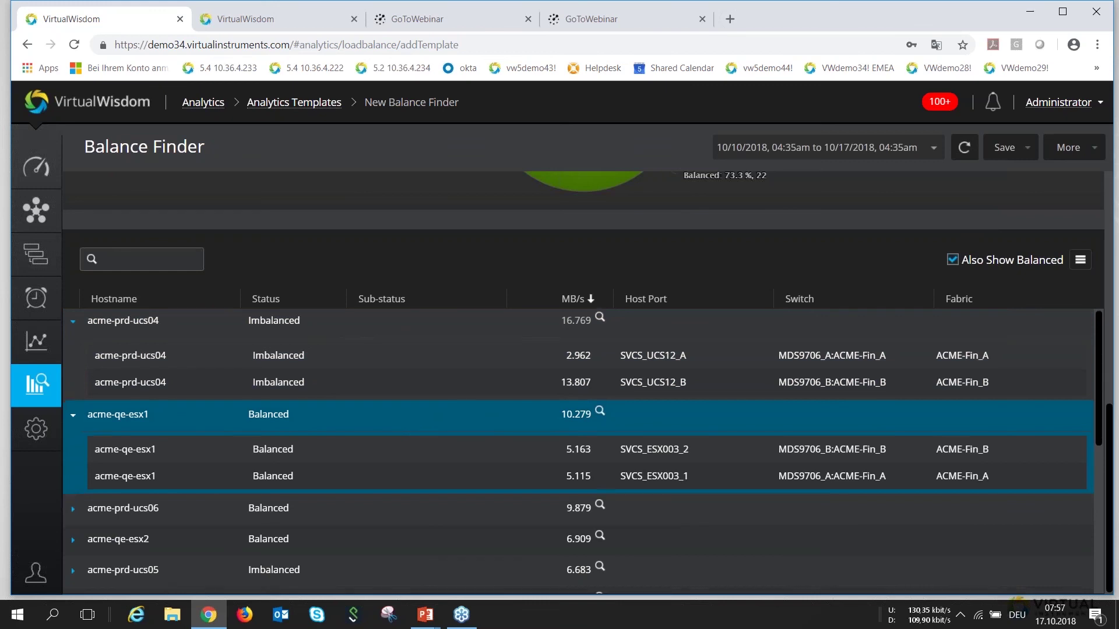
scroll(412, 437, down, 3)
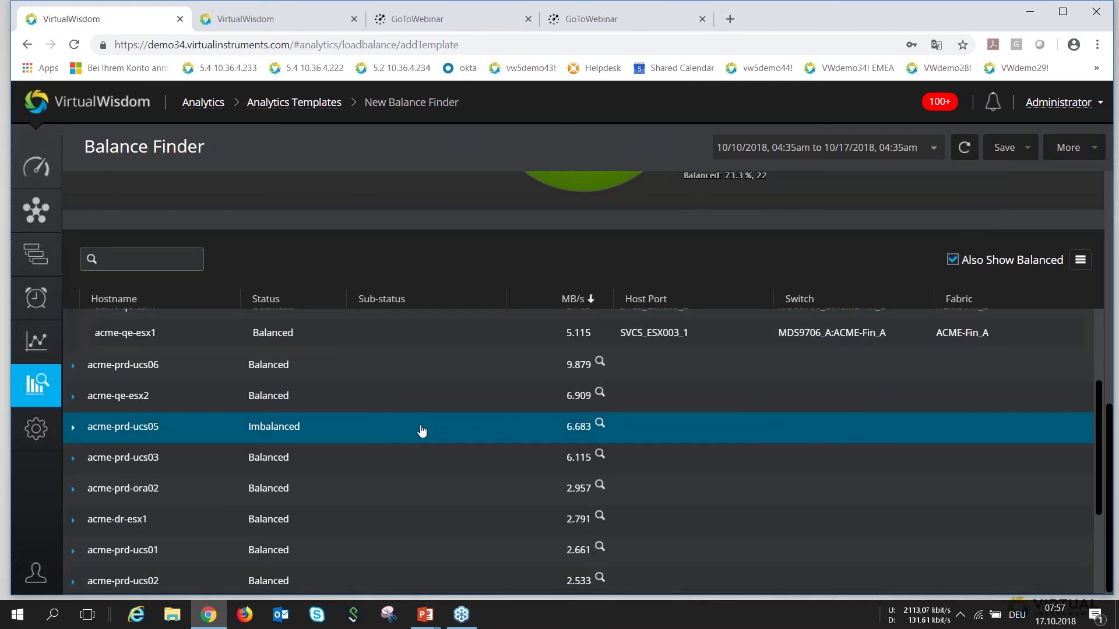
click(37, 431)
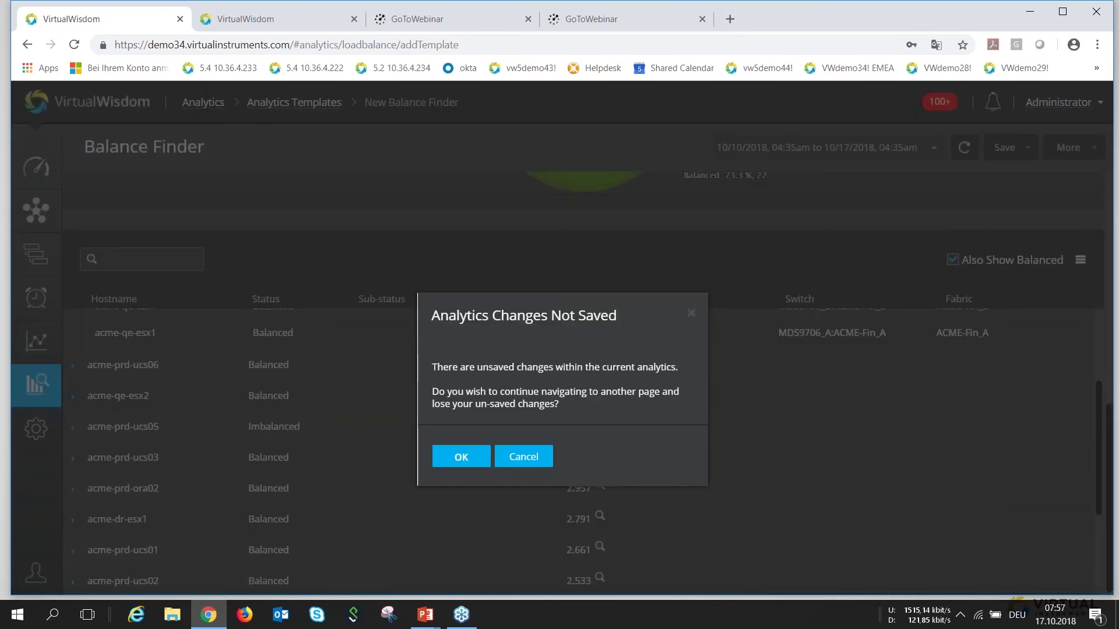
click(478, 460)
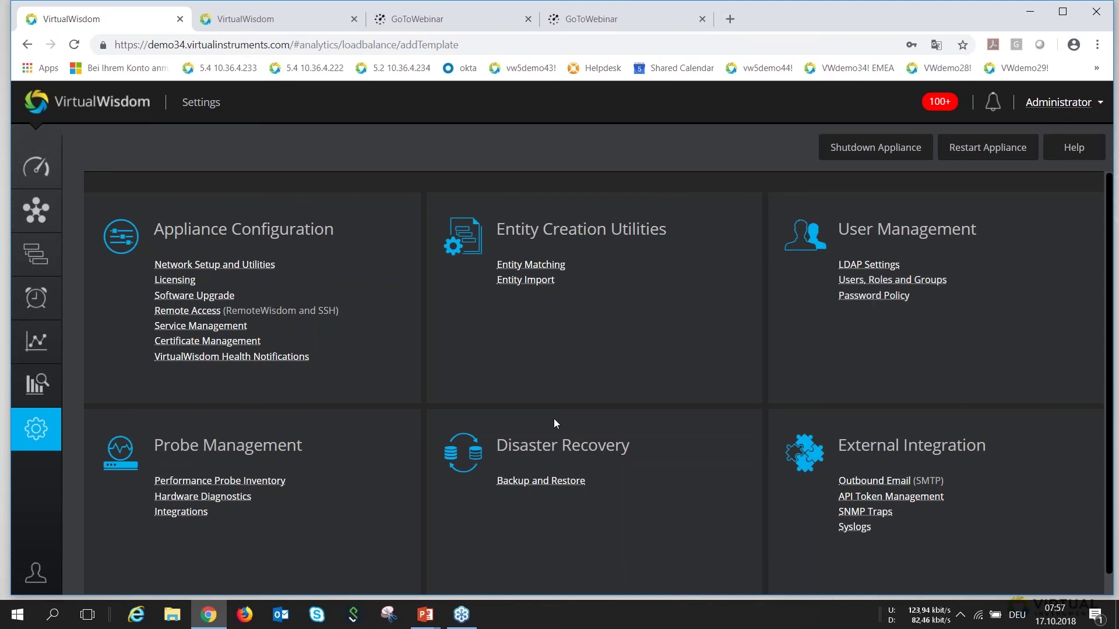
click(193, 512)
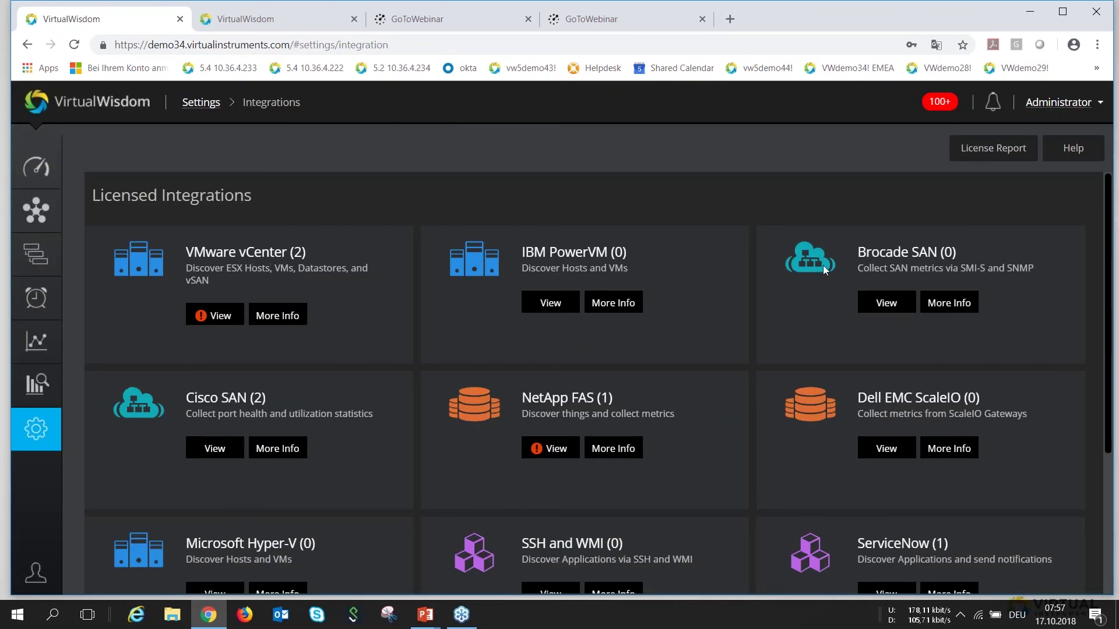
scroll(820, 297, down, 2)
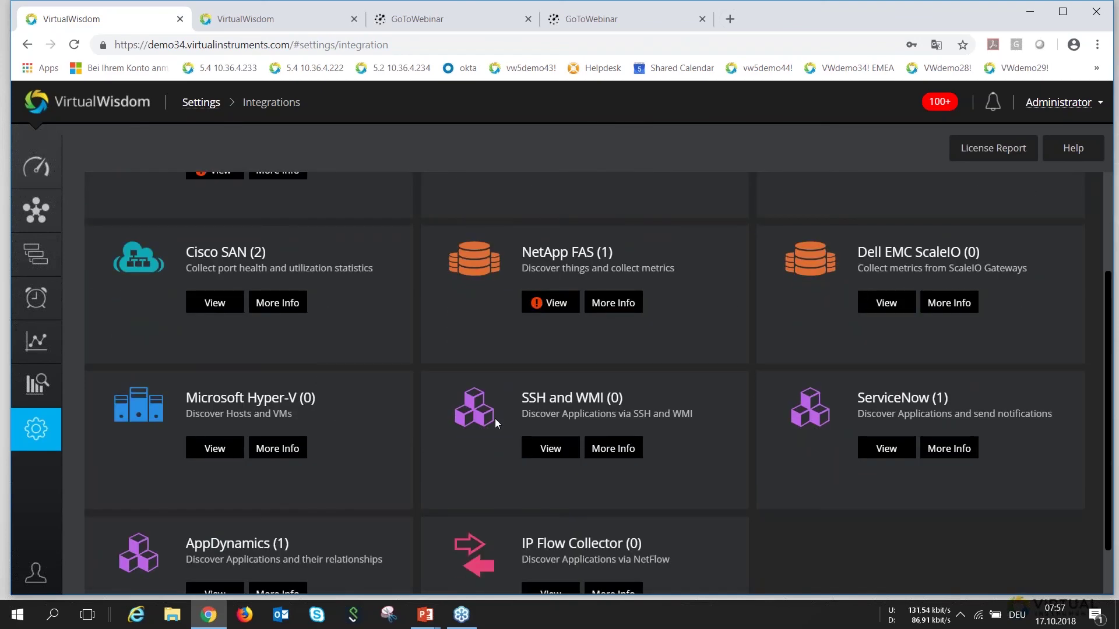
Review the remaining licensed integrations down to AppDynamics and IP Flow Collector, and return to the main settings.
scroll(627, 422, down, 1)
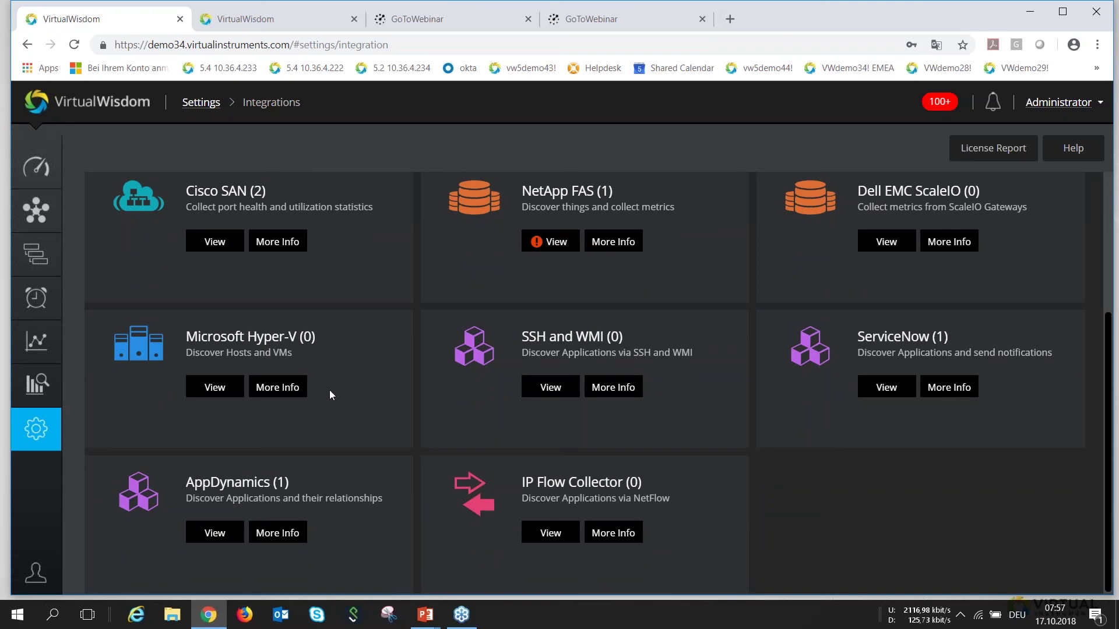
scroll(330, 392, up, 3)
click(203, 103)
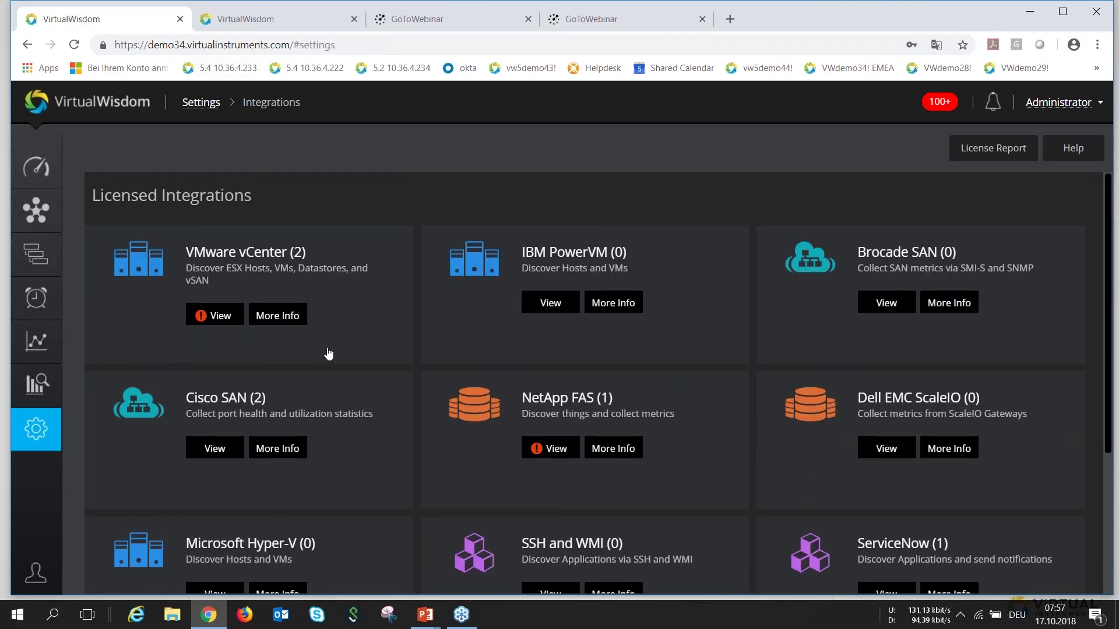
Change the theme to Light in the user's system preferences, save it, and refresh the browser to apply it.
click(35, 576)
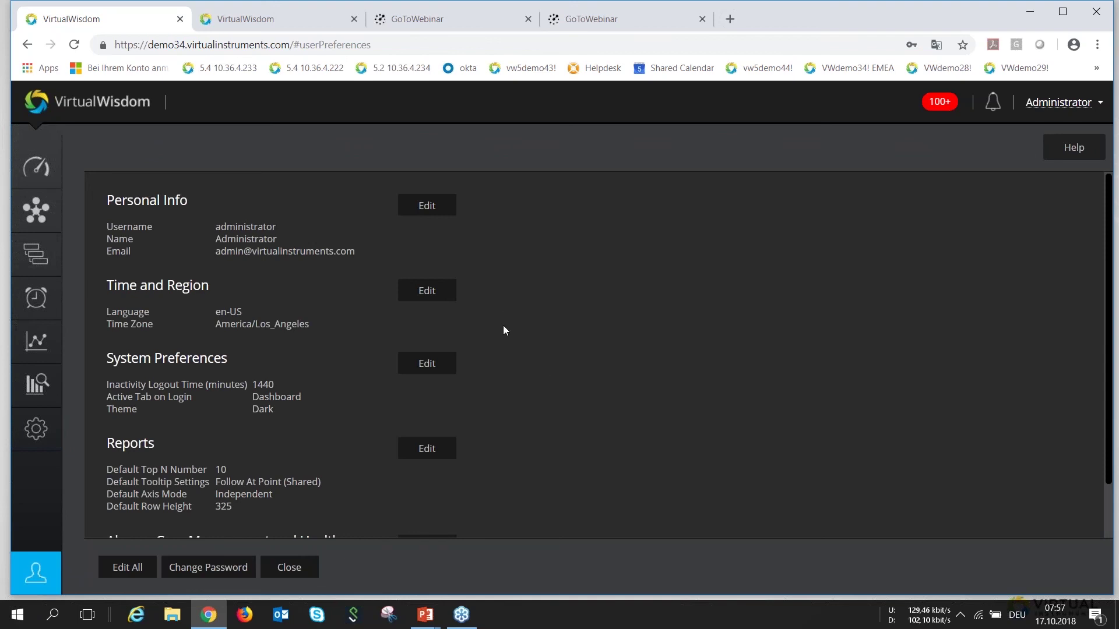
click(437, 367)
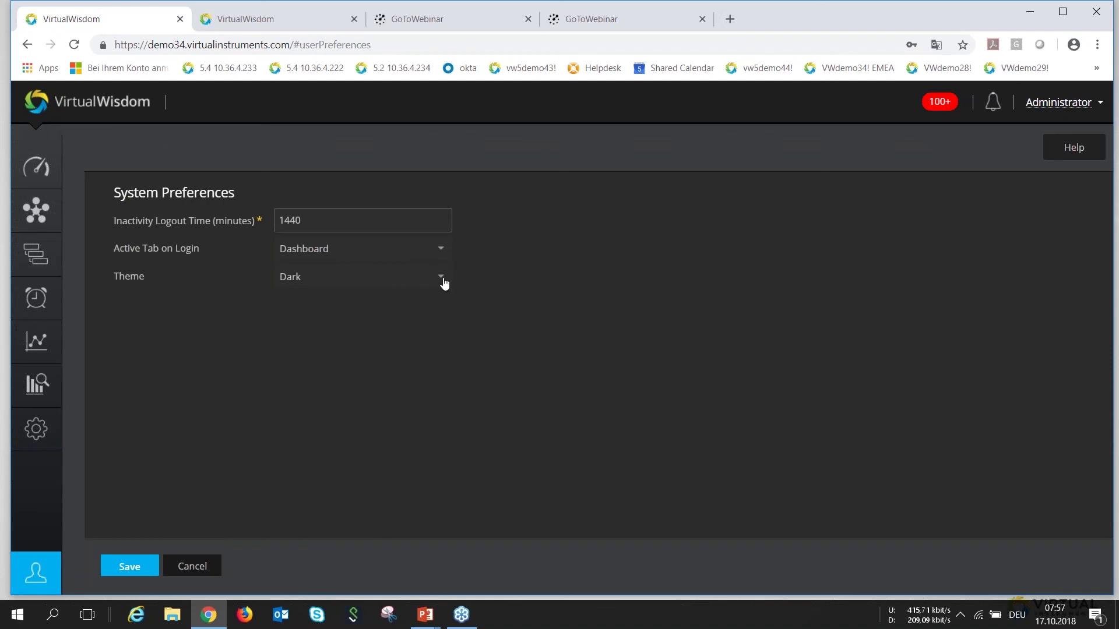
click(417, 289)
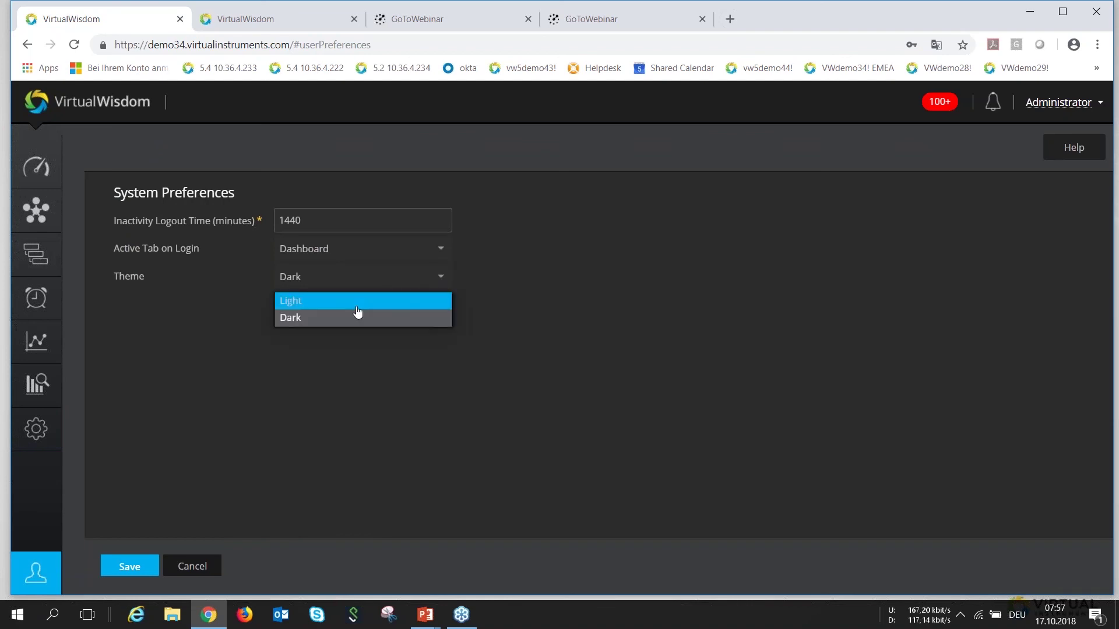
click(325, 302)
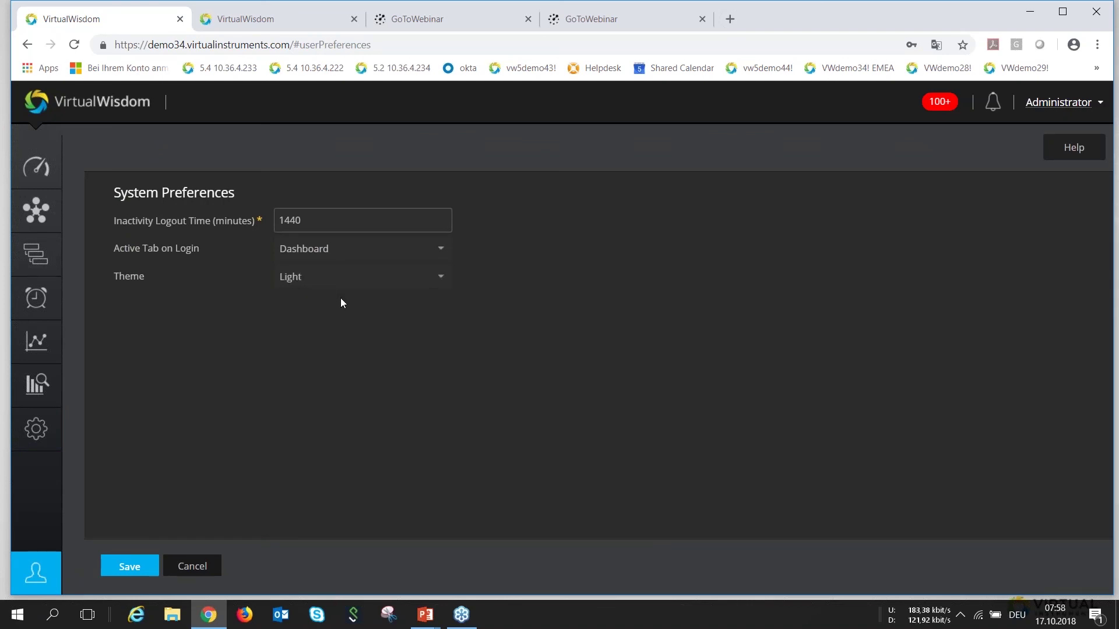
click(130, 566)
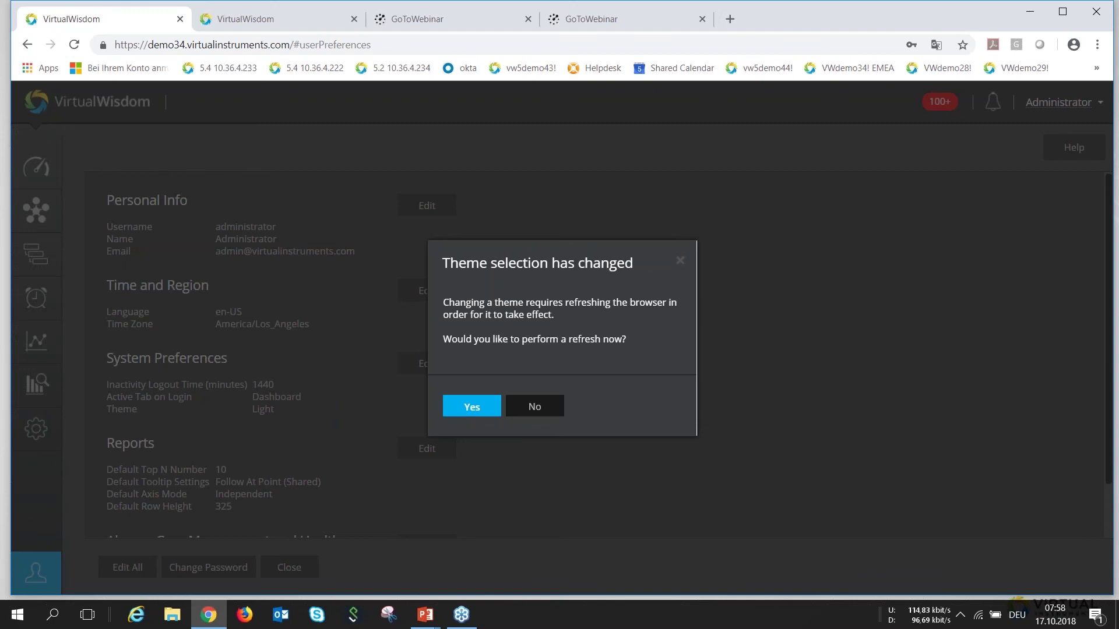
click(467, 407)
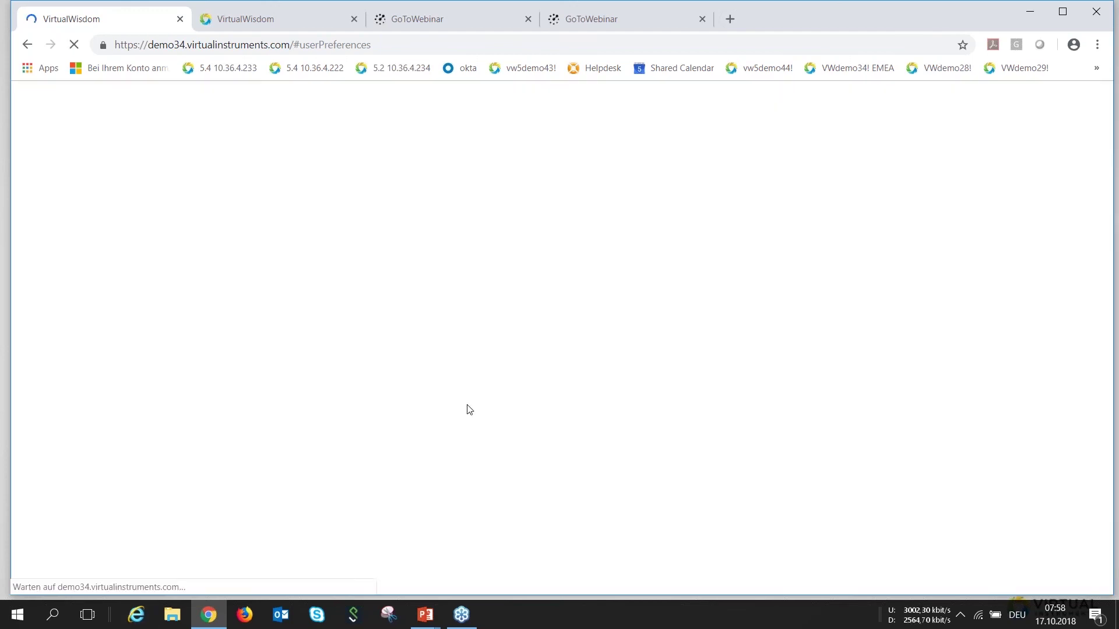